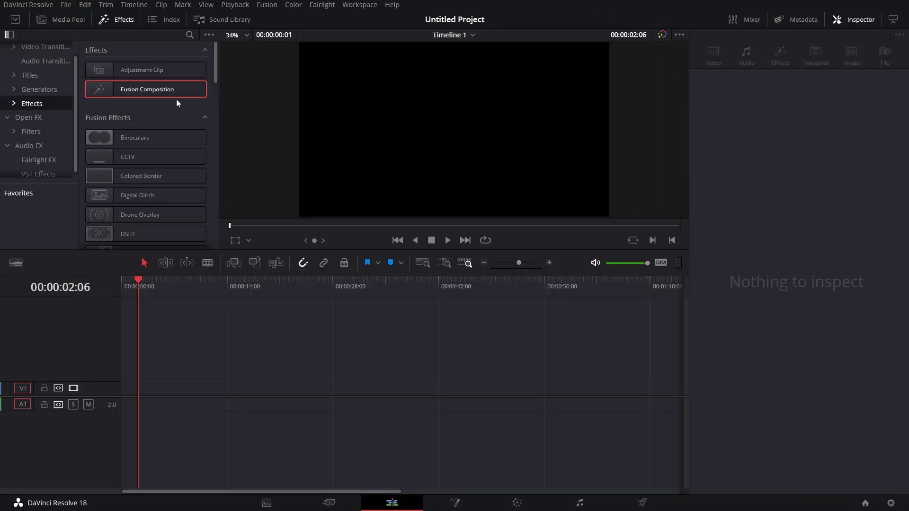
Step: Place a Fusion Composition clip at the start of V1 and add a Renderer3D node feeding MediaOut1
{"action": "left_click_drag", "start_coordinate": [185, 96], "coordinate": [126, 394]}
{"action": "left_click", "coordinate": [456, 502]}
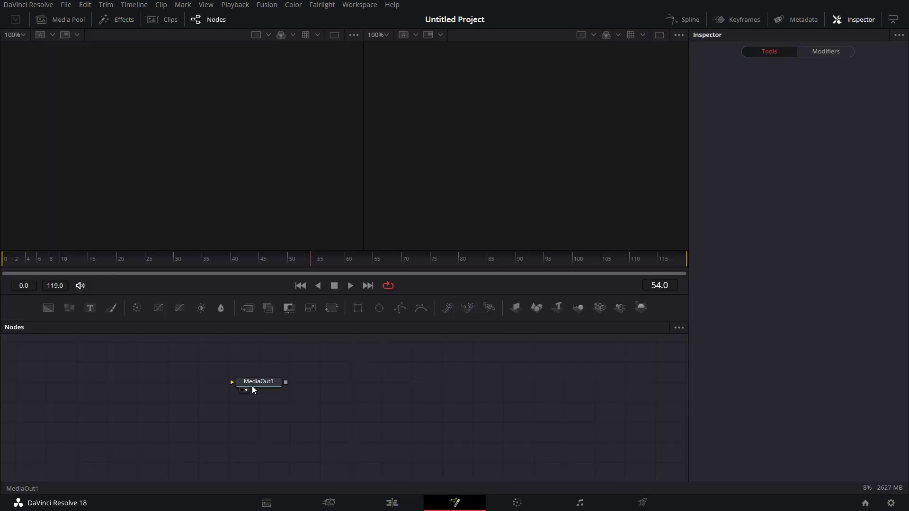
{"action": "left_click_drag", "start_coordinate": [254, 387], "coordinate": [588, 406]}
{"action": "left_click", "coordinate": [518, 479]}
{"action": "left_click_drag", "start_coordinate": [584, 357], "coordinate": [456, 476]}
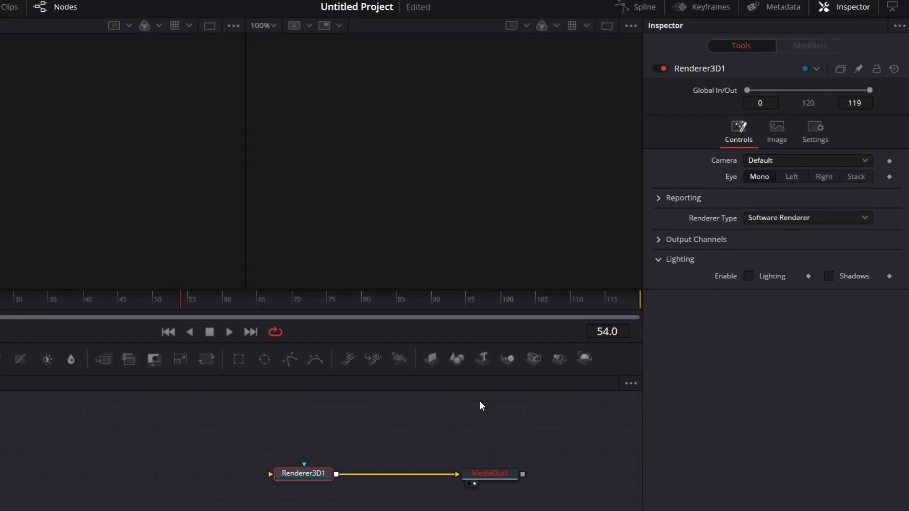
Step: Add a Shape3D cube with unlocked dimensions, set its width to 2.36, and connect it to Renderer3D1
{"action": "left_click_drag", "start_coordinate": [456, 359], "coordinate": [168, 476]}
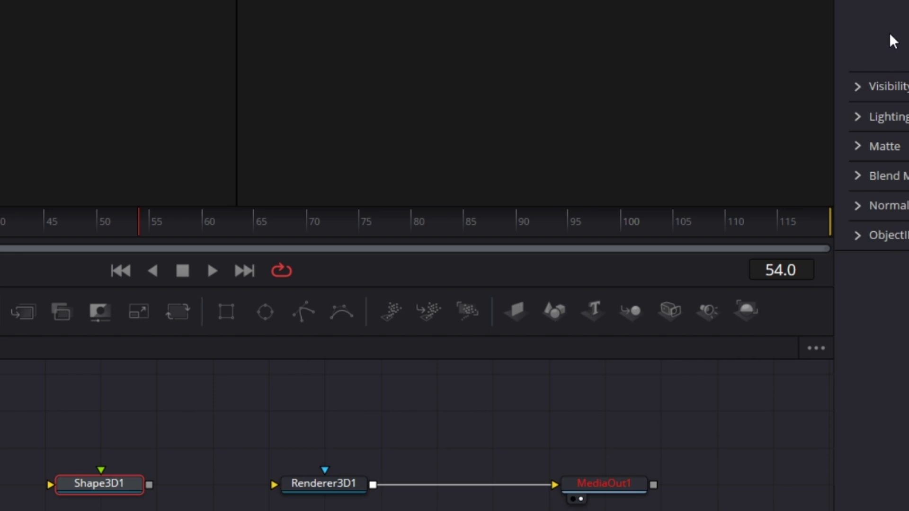
{"action": "left_click", "coordinate": [812, 116]}
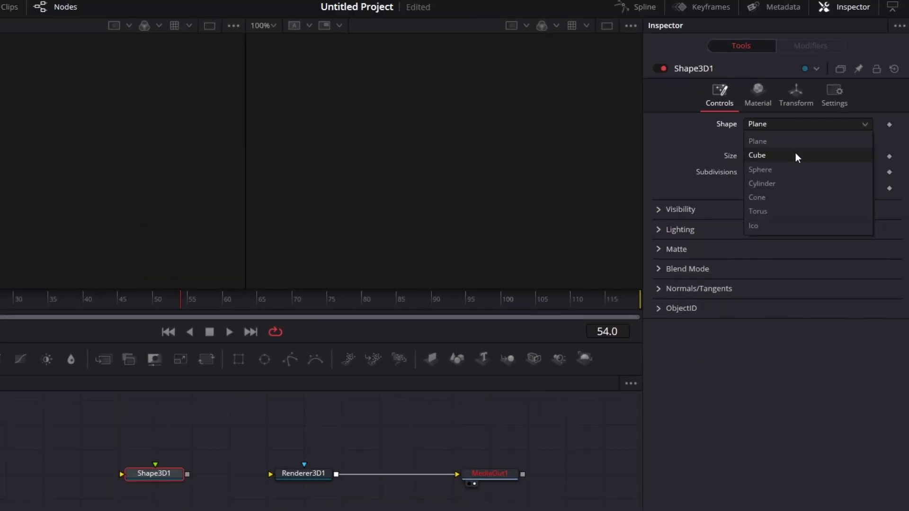
{"action": "left_click", "coordinate": [797, 156]}
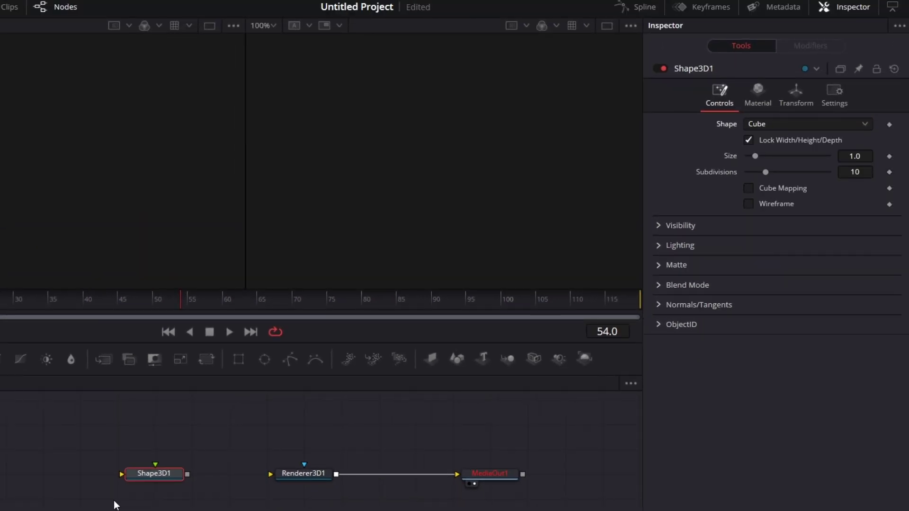
{"action": "key", "text": "1"}
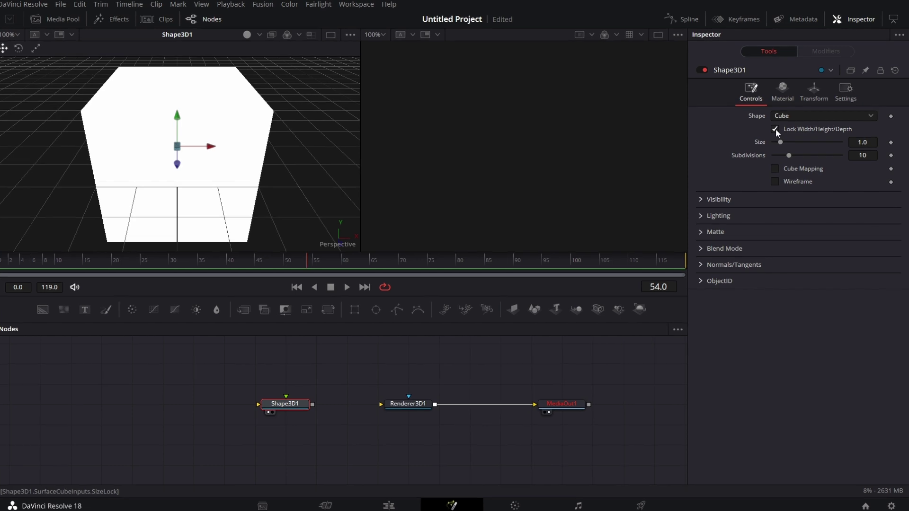
{"action": "left_click", "coordinate": [775, 129]}
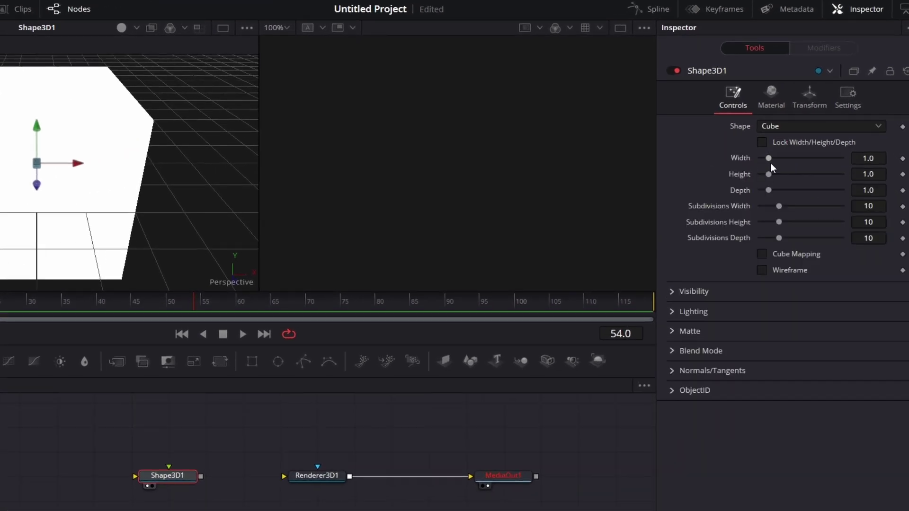
{"action": "left_click_drag", "start_coordinate": [769, 158], "coordinate": [780, 157]}
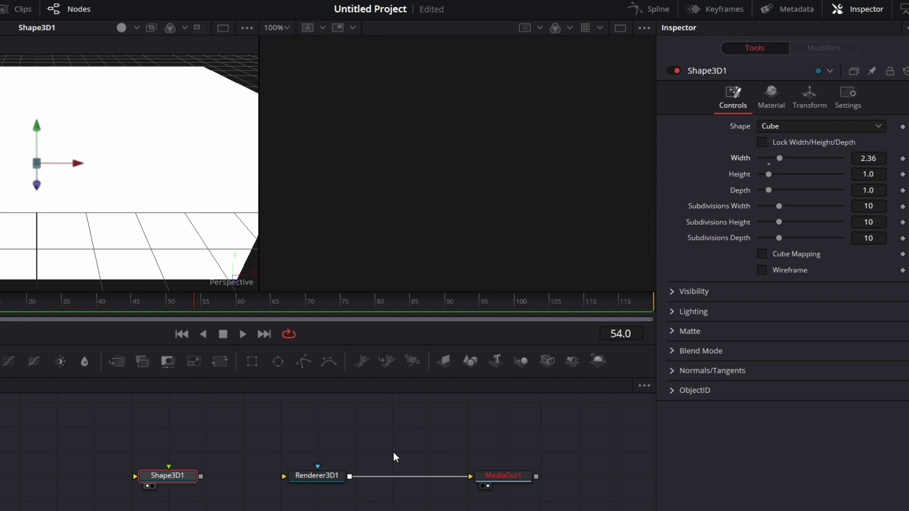
{"action": "left_click_drag", "start_coordinate": [201, 476], "coordinate": [284, 476]}
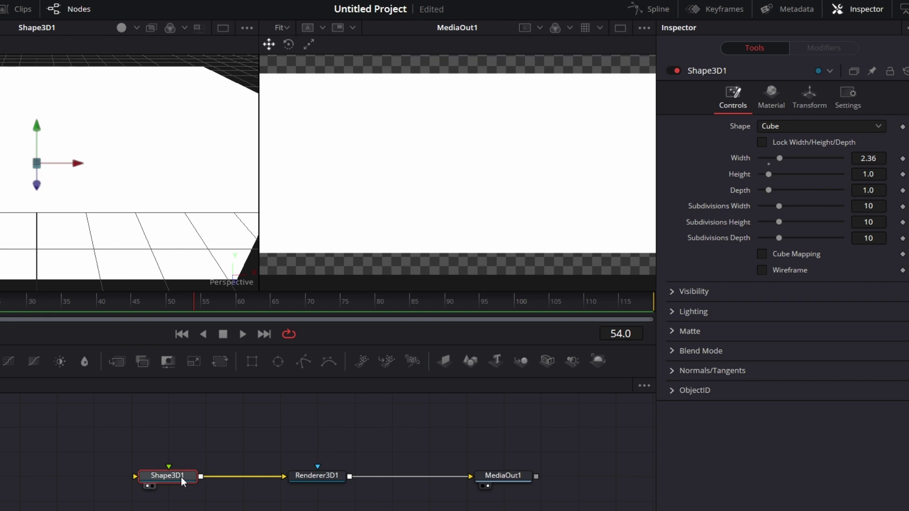
Step: In Shape3D1's Transform settings, set Rotation Y to 38.6 and Scale to 0.874
{"action": "left_click", "coordinate": [809, 99]}
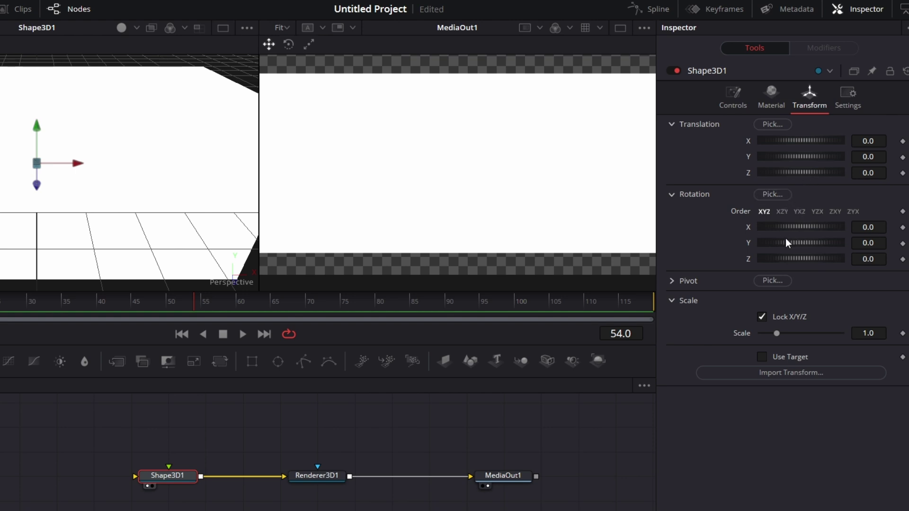
{"action": "left_click_drag", "start_coordinate": [786, 243], "coordinate": [790, 242]}
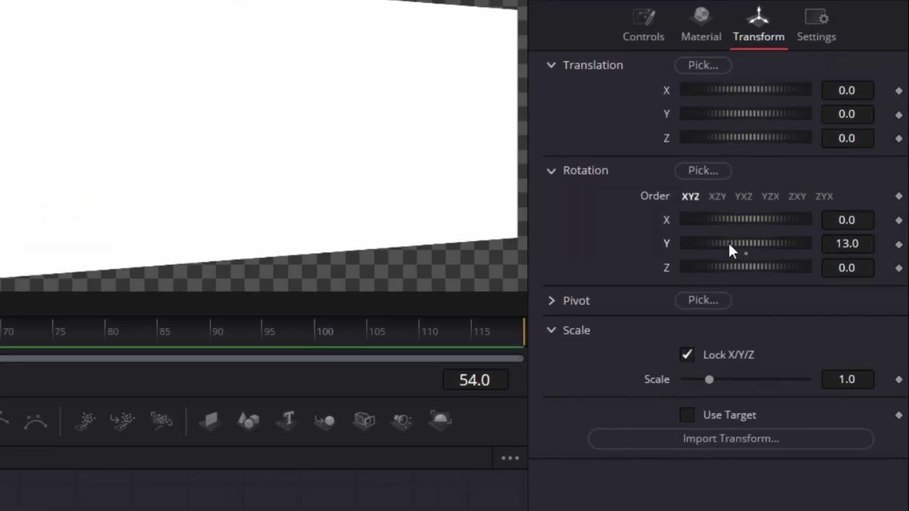
{"action": "left_click_drag", "start_coordinate": [728, 242], "coordinate": [731, 243]}
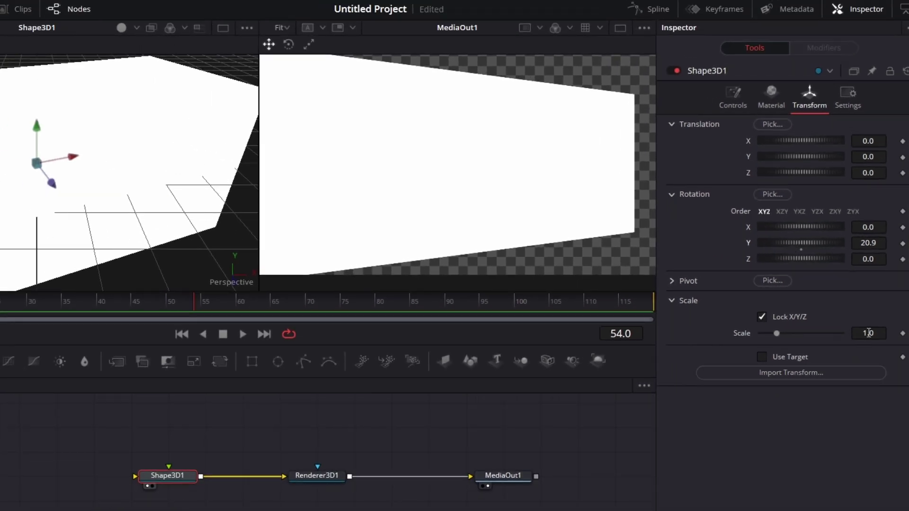
{"action": "left_click_drag", "start_coordinate": [869, 333], "coordinate": [844, 333]}
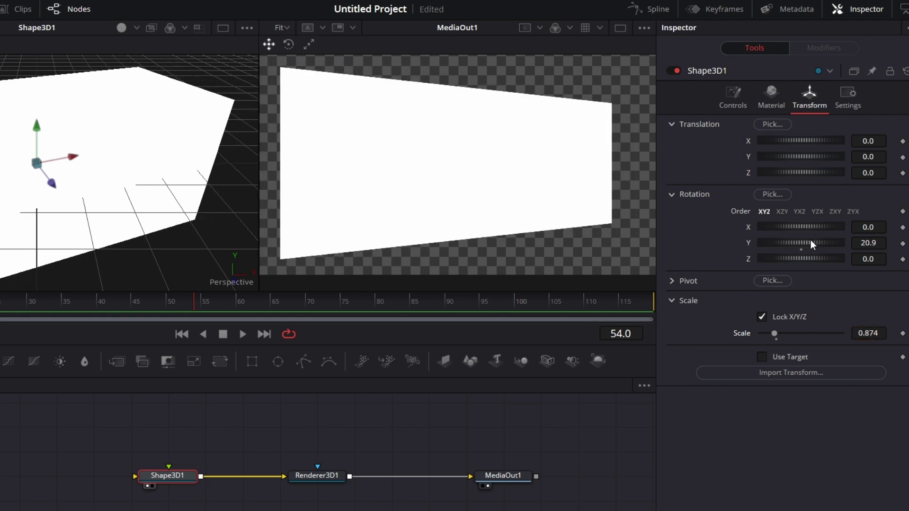
{"action": "left_click_drag", "start_coordinate": [859, 239], "coordinate": [901, 239]}
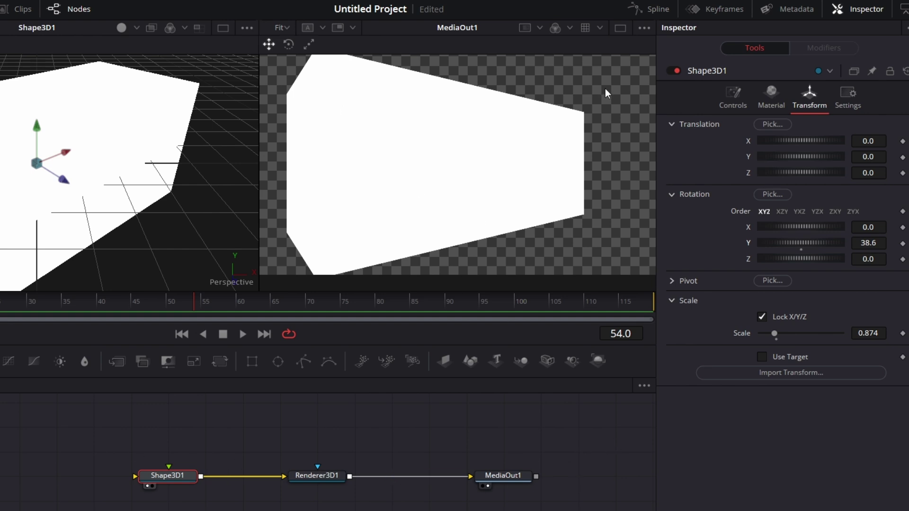
{"action": "left_click", "coordinate": [325, 477]}
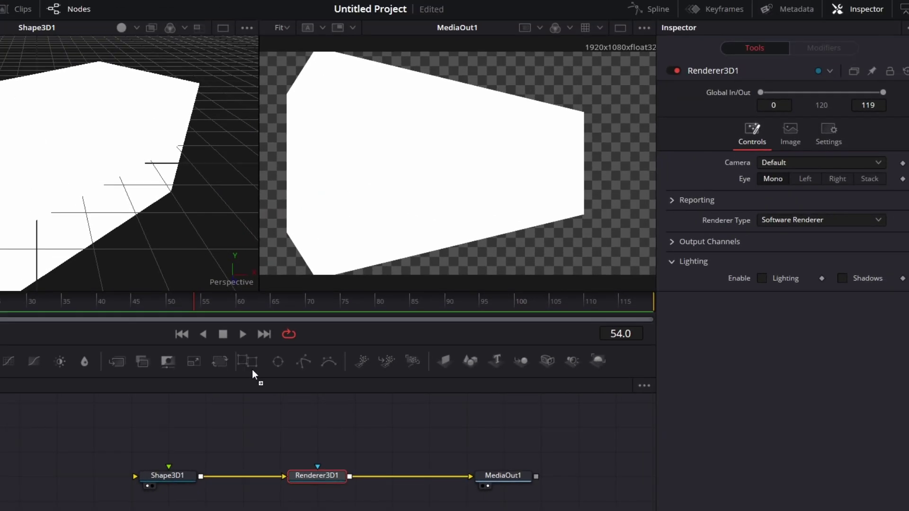
{"action": "left_click_drag", "start_coordinate": [186, 167], "coordinate": [333, 351]}
{"action": "left_click_drag", "start_coordinate": [313, 438], "coordinate": [364, 428]}
{"action": "left_click_drag", "start_coordinate": [332, 470], "coordinate": [321, 475]}
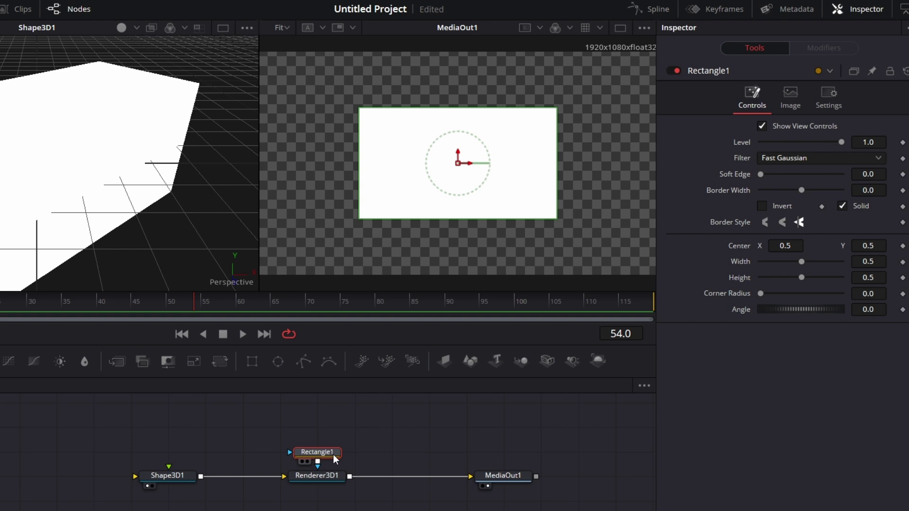
{"action": "key", "text": "Delete"}
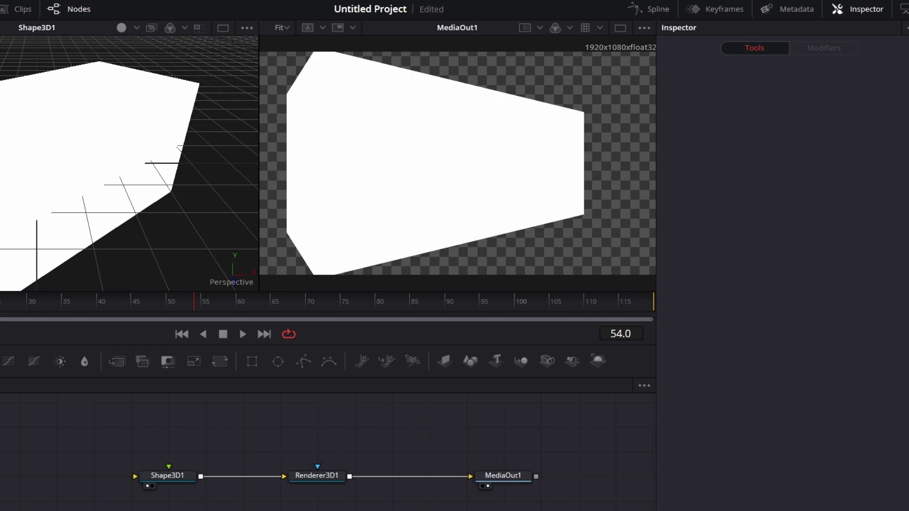
Step: Add Camera3D1 to the scene and move it back to Translation Z 4.49
{"action": "left_click", "coordinate": [328, 475]}
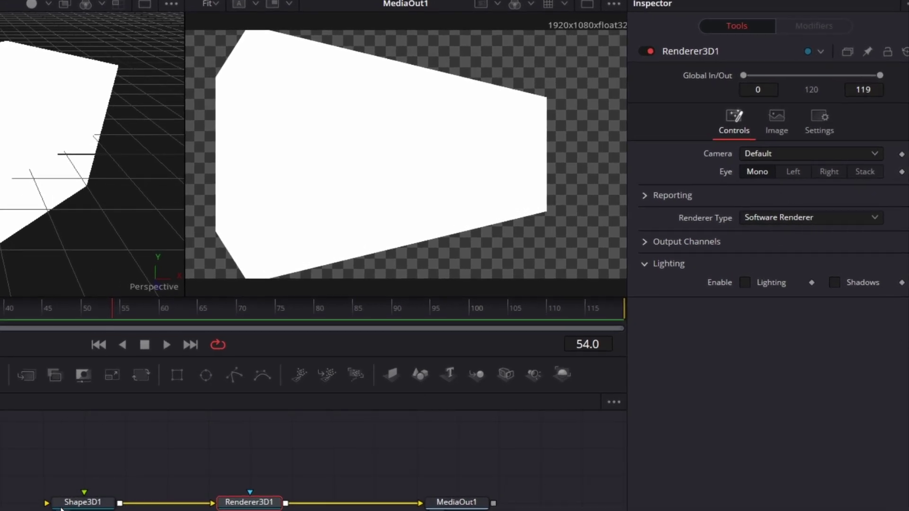
{"action": "left_click_drag", "start_coordinate": [64, 505], "coordinate": [9, 505]}
{"action": "left_click_drag", "start_coordinate": [515, 380], "coordinate": [40, 504]}
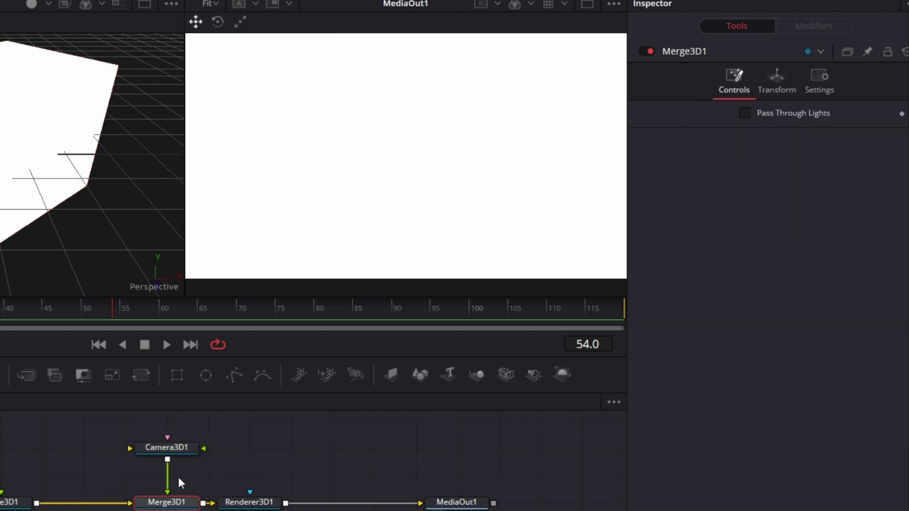
{"action": "left_click", "coordinate": [188, 446]}
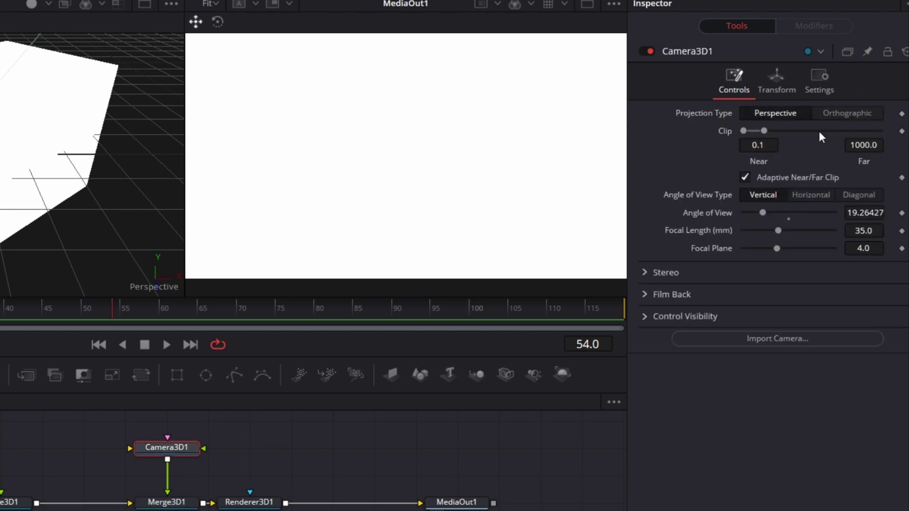
{"action": "left_click", "coordinate": [777, 78]}
{"action": "left_click_drag", "start_coordinate": [792, 170], "coordinate": [813, 165]}
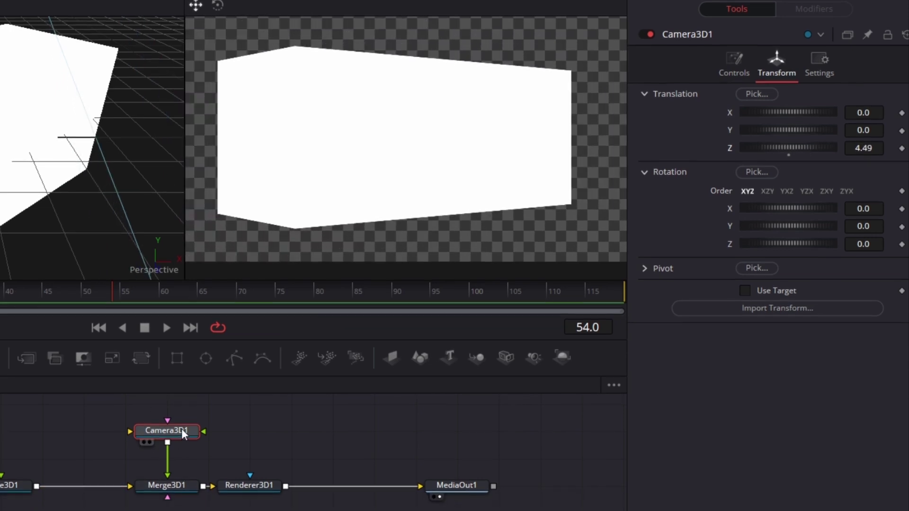
Step: Add Camera3D2 into Merge3D1 and pull it back to Translation Z 23.04
{"action": "left_click_drag", "start_coordinate": [508, 316], "coordinate": [173, 400]}
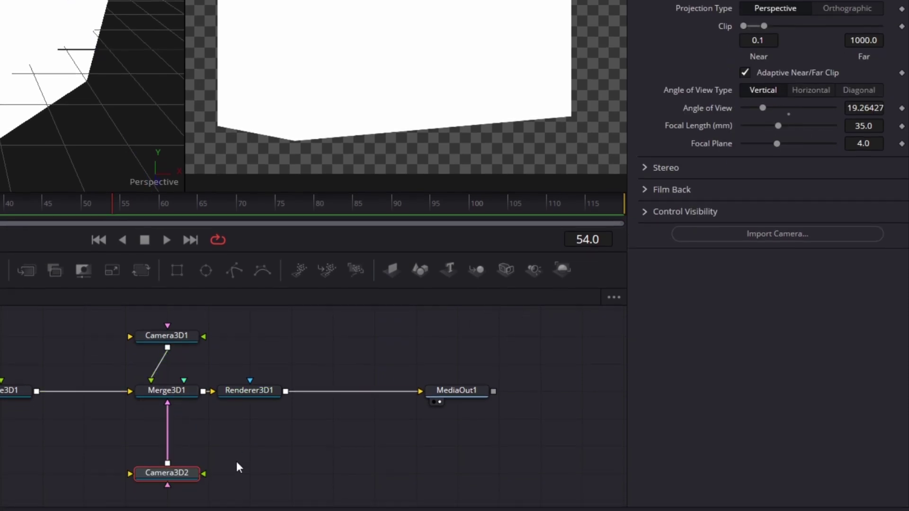
{"action": "left_click", "coordinate": [838, 3]}
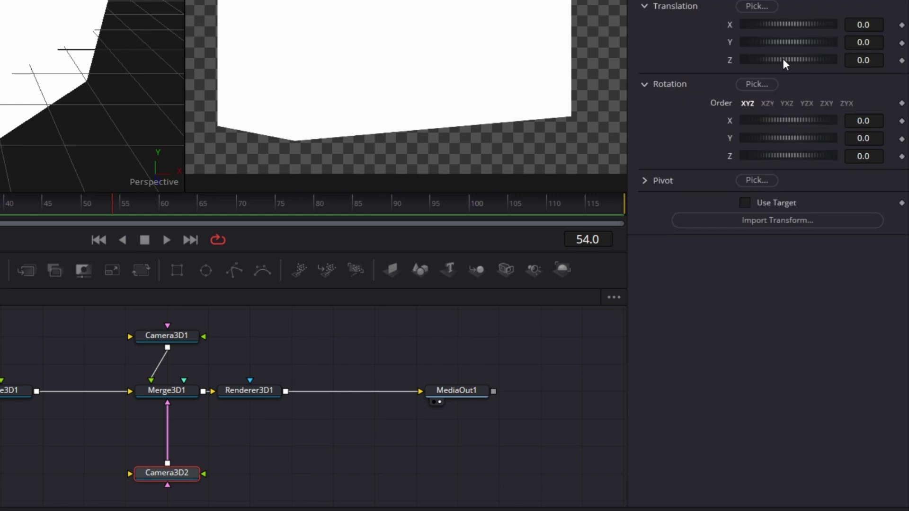
{"action": "left_click_drag", "start_coordinate": [783, 60], "coordinate": [893, 71]}
Step: Set Renderer3D1's camera to Camera3D1, then switch it to Camera3D2
{"action": "left_click", "coordinate": [252, 389]}
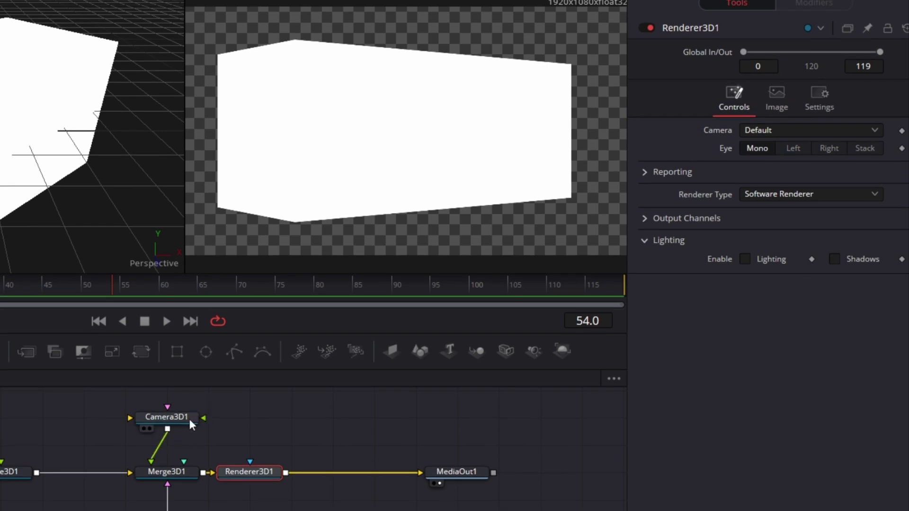
{"action": "left_click", "coordinate": [769, 129]}
{"action": "left_click", "coordinate": [786, 167]}
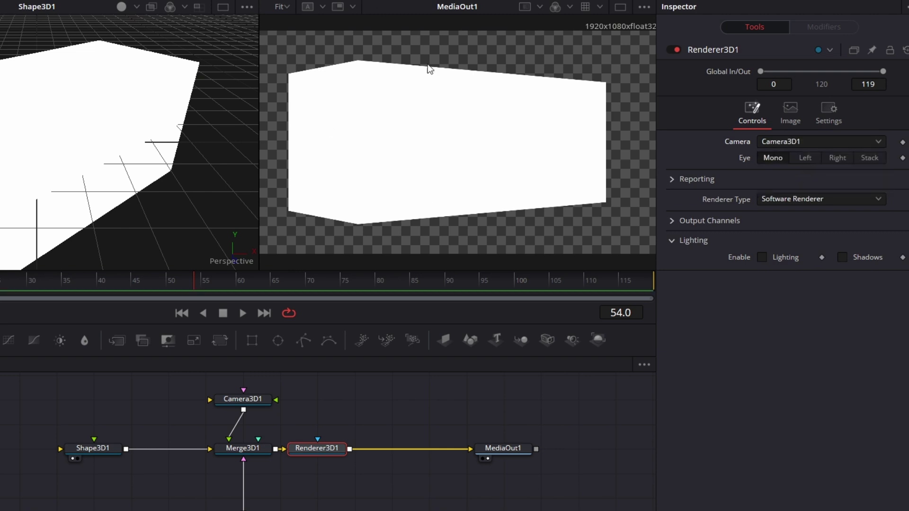
{"action": "left_click", "coordinate": [815, 140]}
{"action": "left_click", "coordinate": [801, 188]}
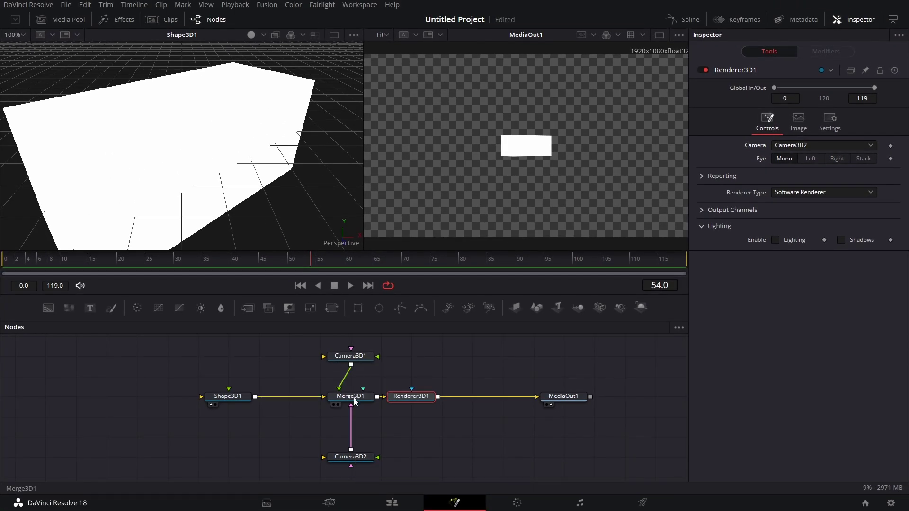
{"action": "left_click", "coordinate": [356, 397]}
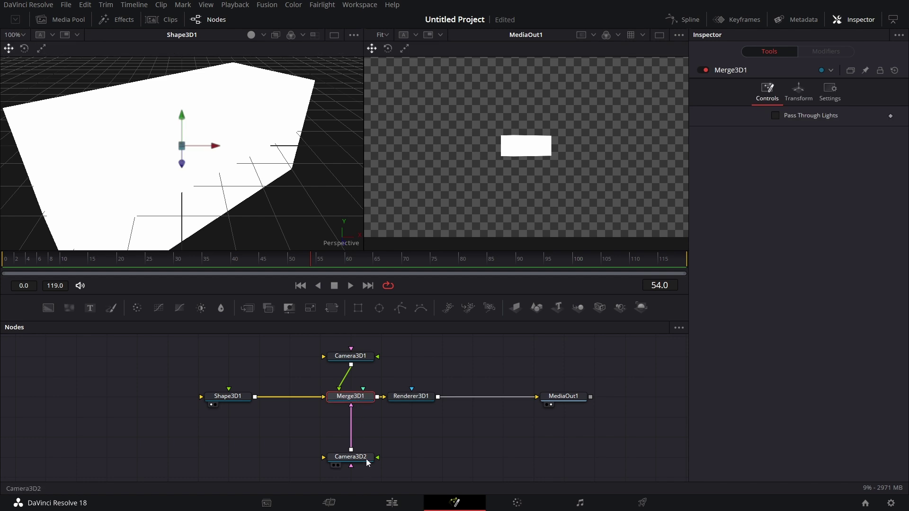
{"action": "left_click", "coordinate": [409, 397]}
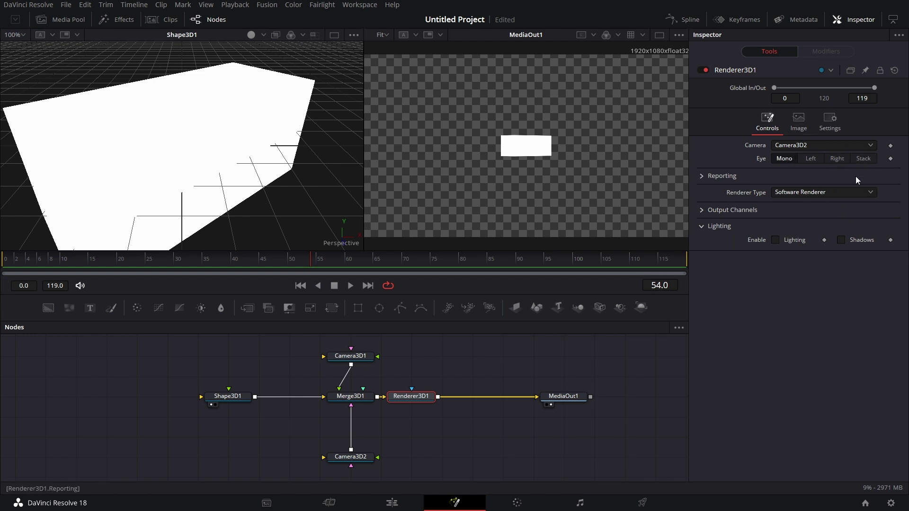
Step: Expand and collapse Renderer3D1's Reporting section, then open the Renderer Type list
{"action": "left_click", "coordinate": [701, 176]}
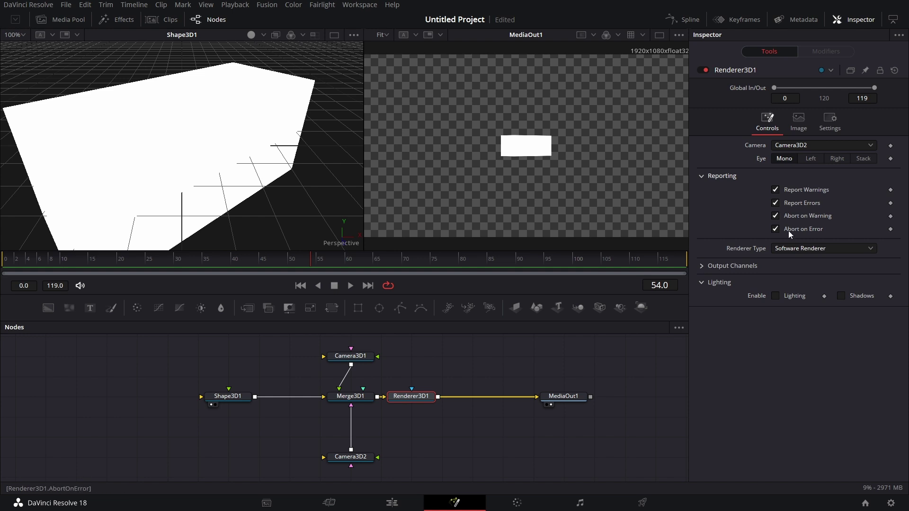
{"action": "left_click", "coordinate": [701, 176]}
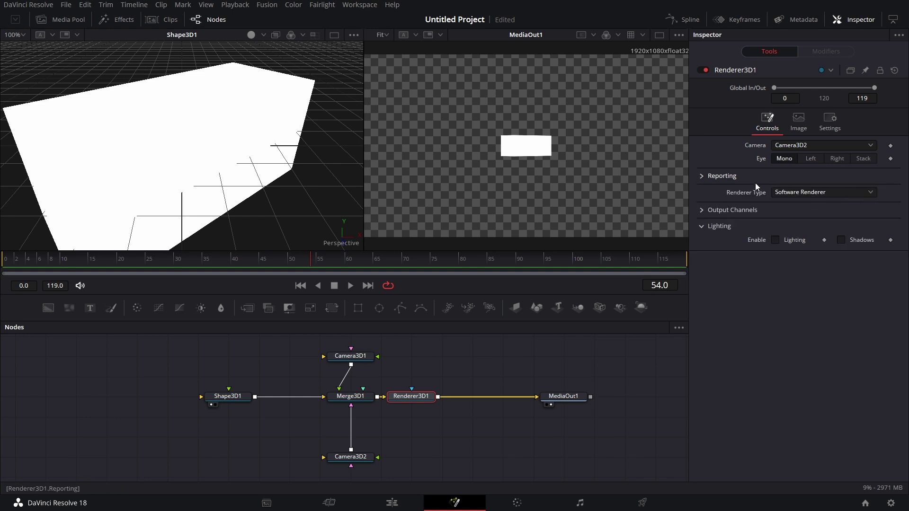
{"action": "left_click", "coordinate": [871, 192]}
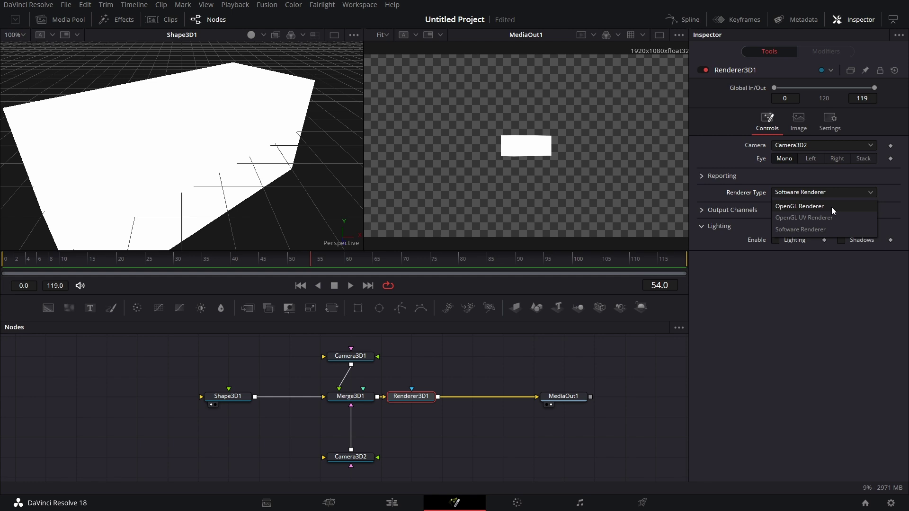
Step: Try OpenGL Renderer, return Renderer3D1 to Software Renderer, and save the project
{"action": "left_click", "coordinate": [878, 194]}
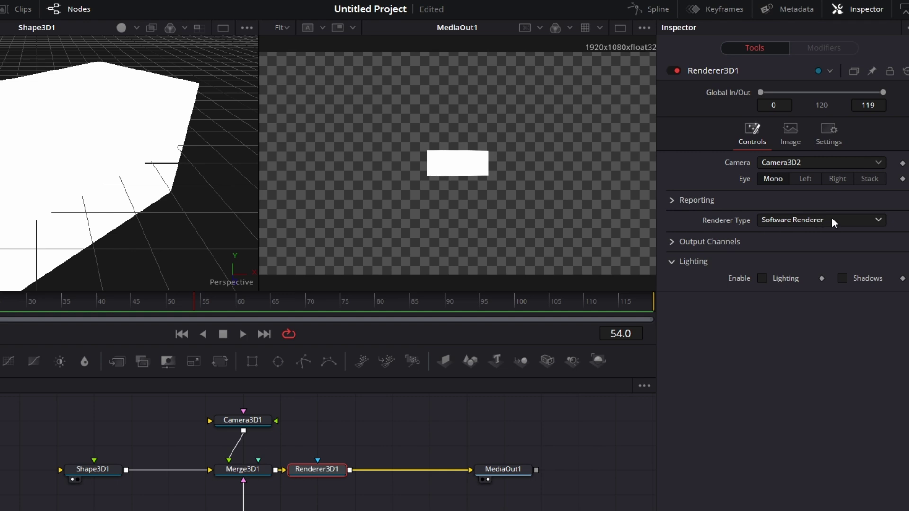
{"action": "left_click", "coordinate": [878, 221]}
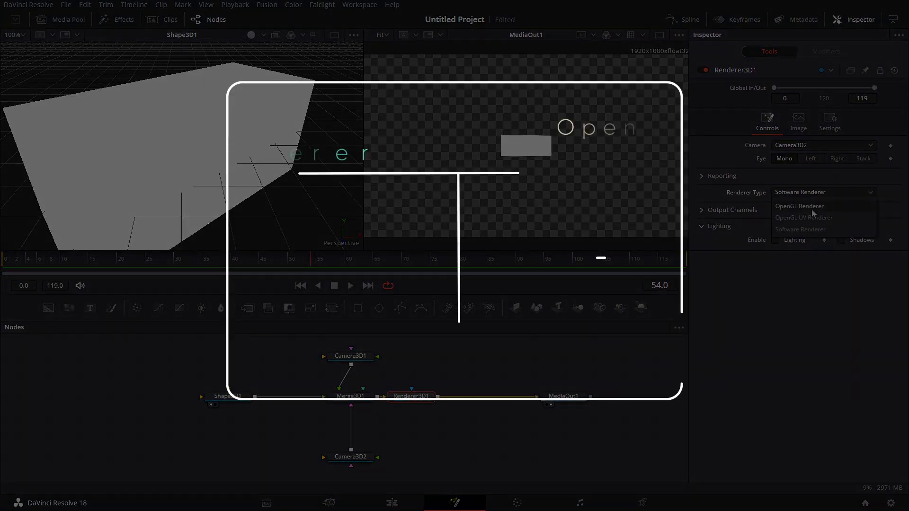
{"action": "left_click", "coordinate": [812, 208]}
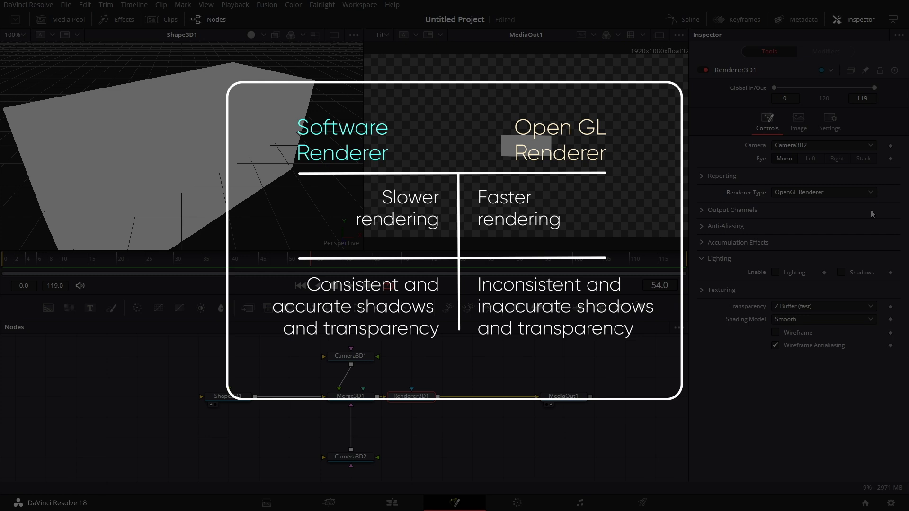
{"action": "left_click", "coordinate": [850, 193]}
{"action": "left_click", "coordinate": [845, 230]}
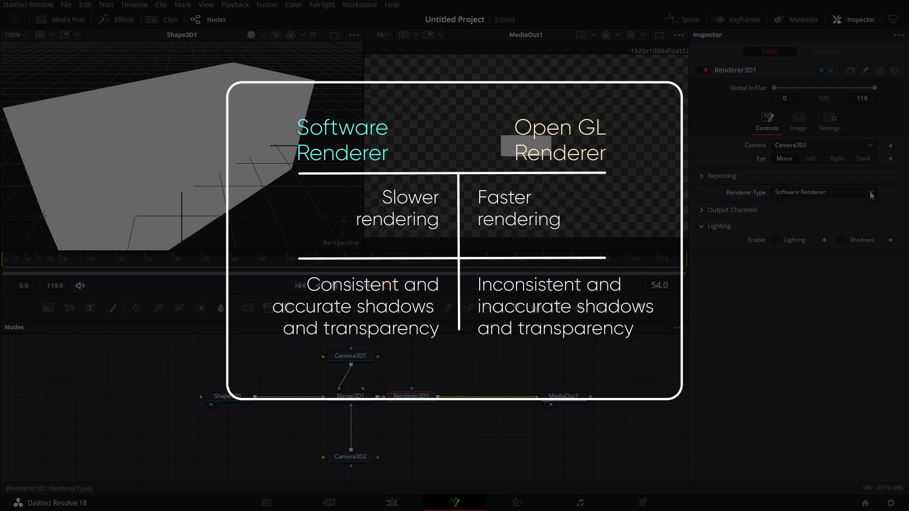
{"action": "key", "text": "ctrl+s"}
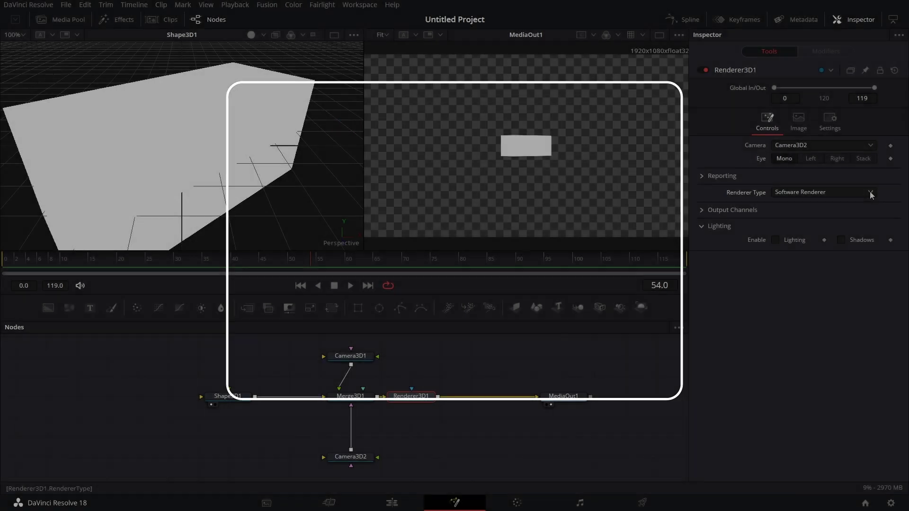
{"action": "left_click", "coordinate": [871, 194]}
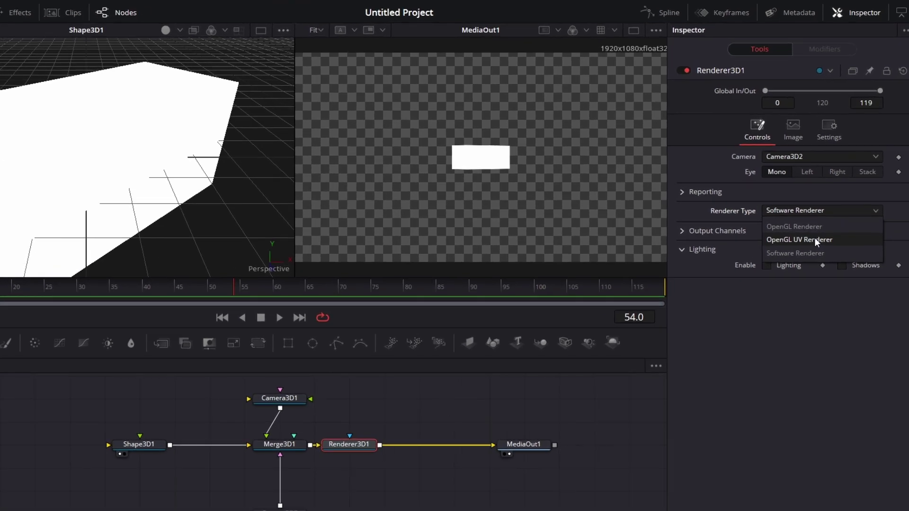
Step: Switch Renderer3D1 to OpenGL UV Renderer and change Shape3D1's shape to a sphere
{"action": "left_click", "coordinate": [815, 241]}
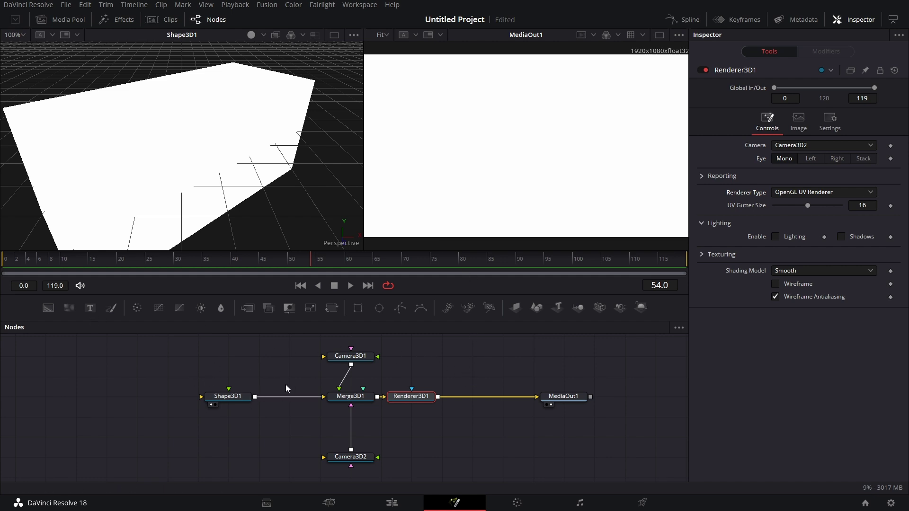
{"action": "left_click", "coordinate": [238, 400]}
{"action": "left_click", "coordinate": [749, 94]}
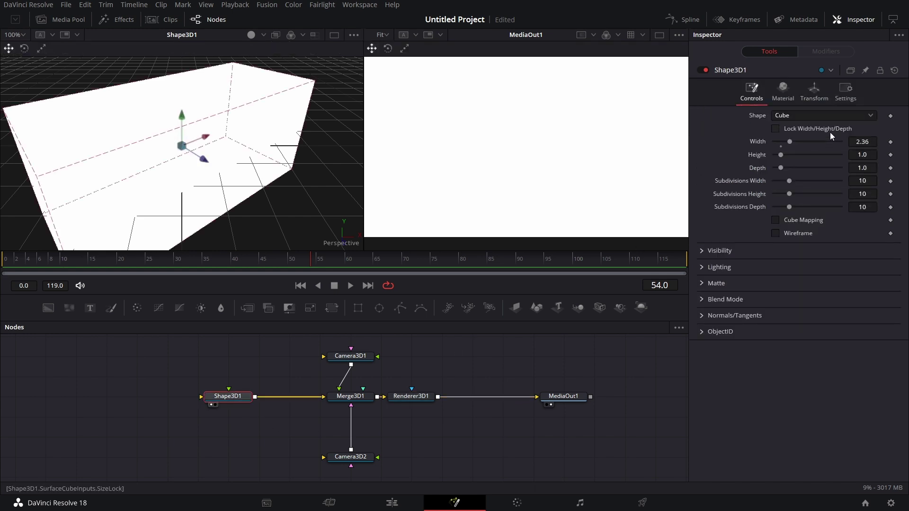
{"action": "left_click", "coordinate": [832, 114]}
{"action": "key", "text": "Escape"}
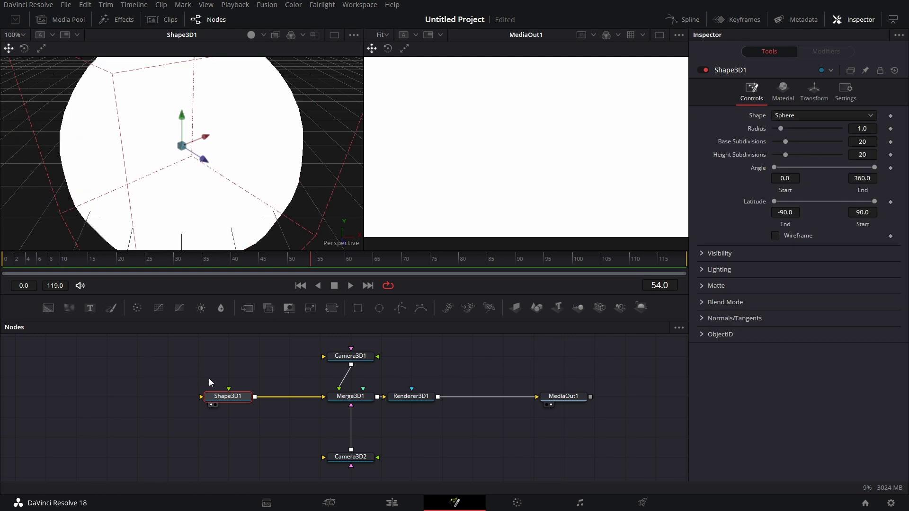
Step: Bring in worldmap-real.jpg as MediaIn1 and connect it to Shape3D1 as its texture
{"action": "key", "text": "ctrl+z"}
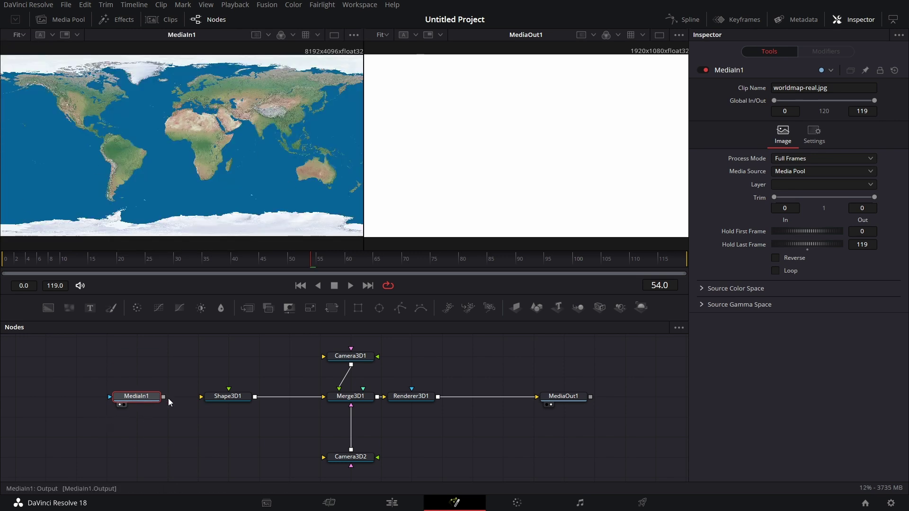
{"action": "left_click_drag", "start_coordinate": [166, 400], "coordinate": [202, 402]}
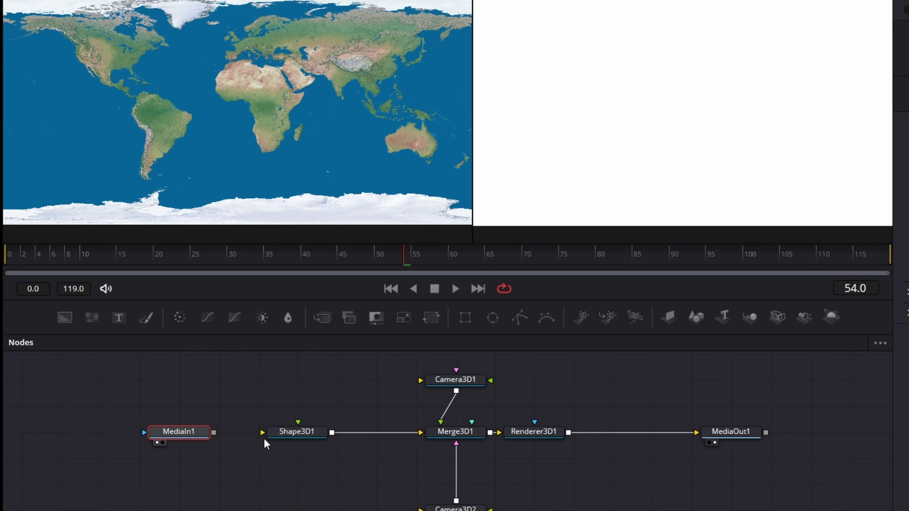
{"action": "left_click_drag", "start_coordinate": [203, 432], "coordinate": [266, 146]}
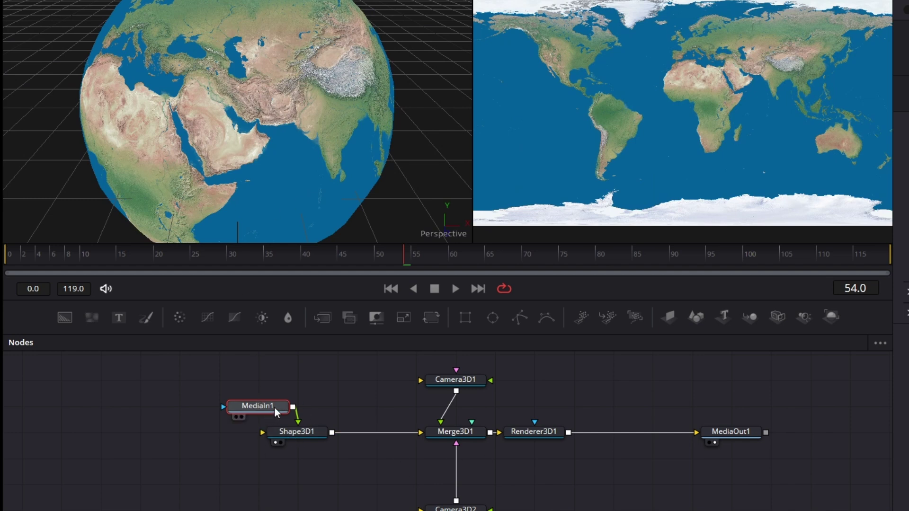
{"action": "left_click_drag", "start_coordinate": [266, 406], "coordinate": [305, 404]}
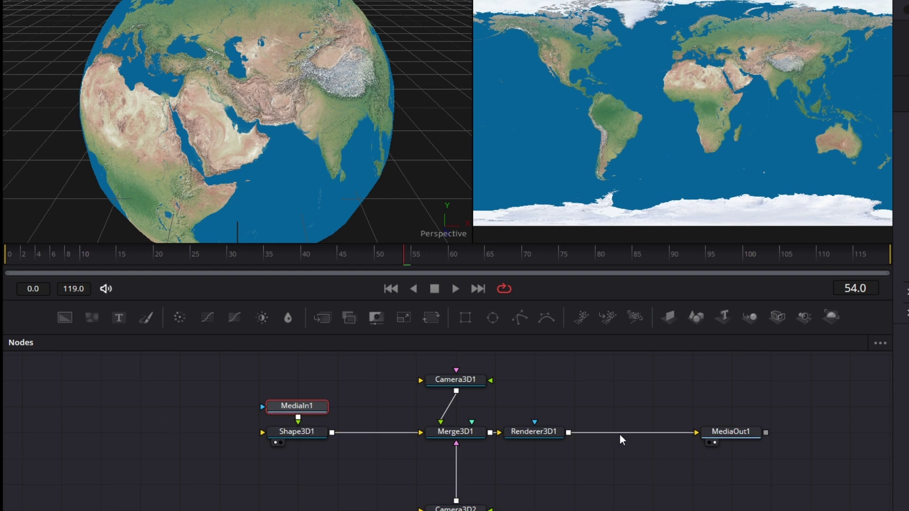
{"action": "left_click", "coordinate": [516, 437]}
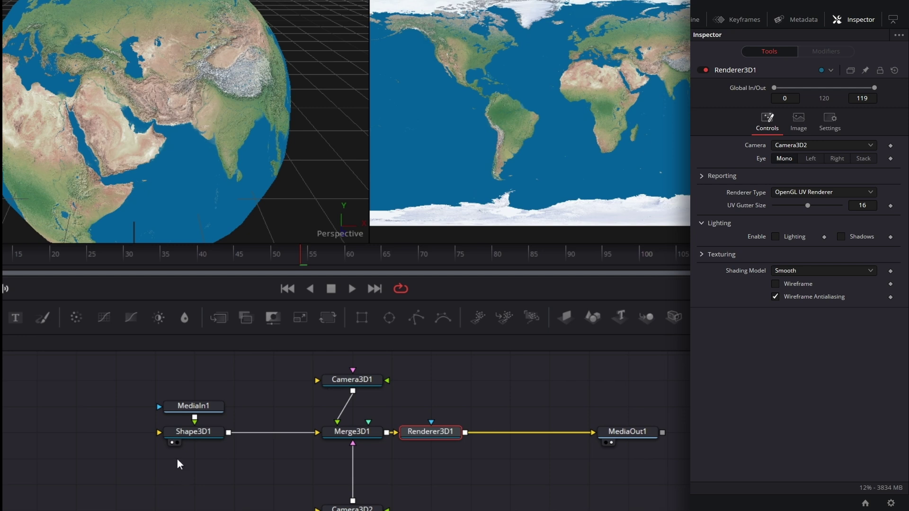
{"action": "left_click_drag", "start_coordinate": [215, 404], "coordinate": [267, 129]}
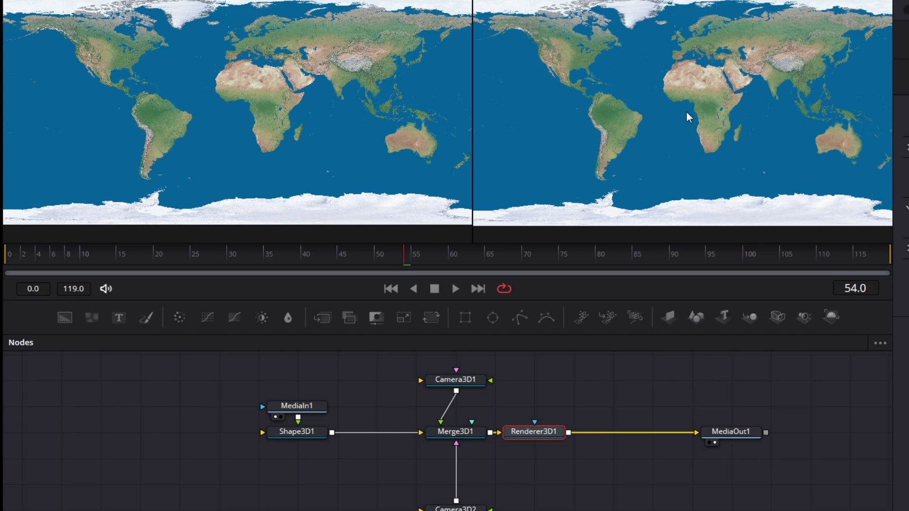
{"action": "left_click_drag", "start_coordinate": [297, 406], "coordinate": [217, 432]}
Step: Delete the world map node, set Renderer3D1 to Software Renderer, and expand Output Channels
{"action": "key", "text": "Delete"}
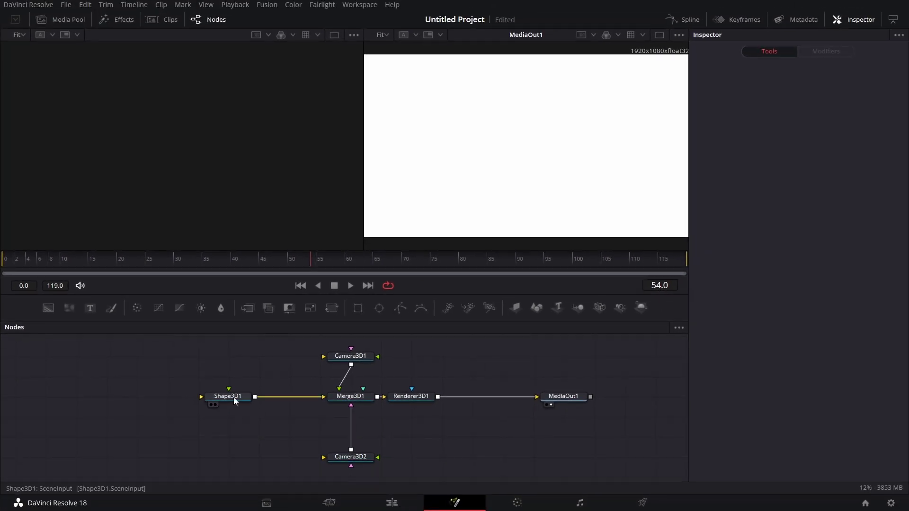
{"action": "left_click", "coordinate": [417, 400]}
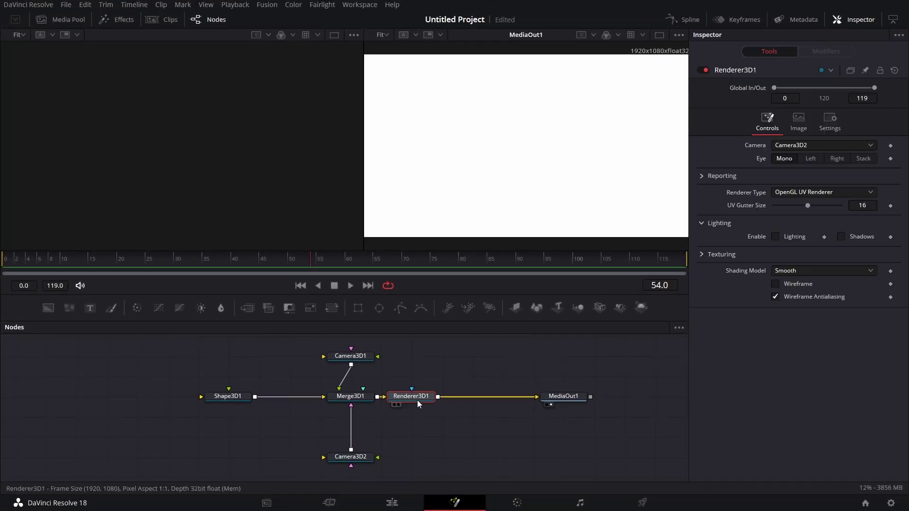
{"action": "left_click", "coordinate": [804, 191]}
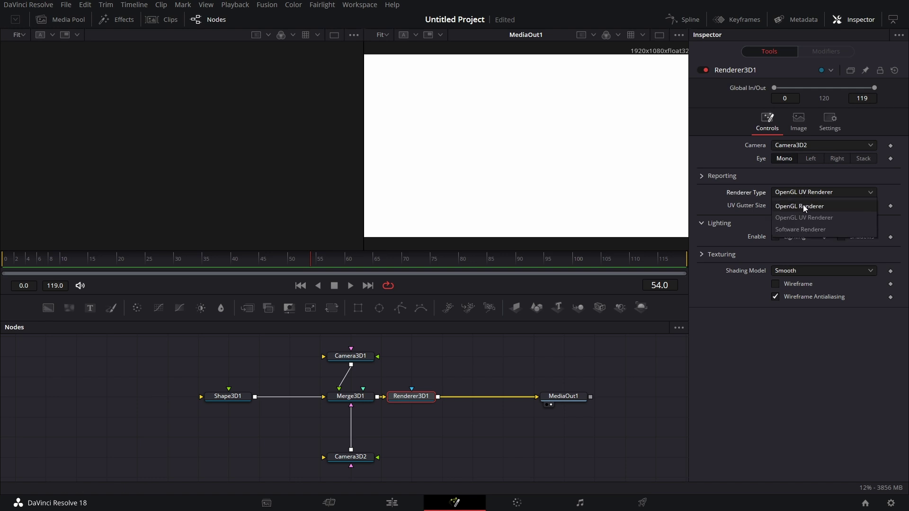
{"action": "left_click", "coordinate": [809, 231]}
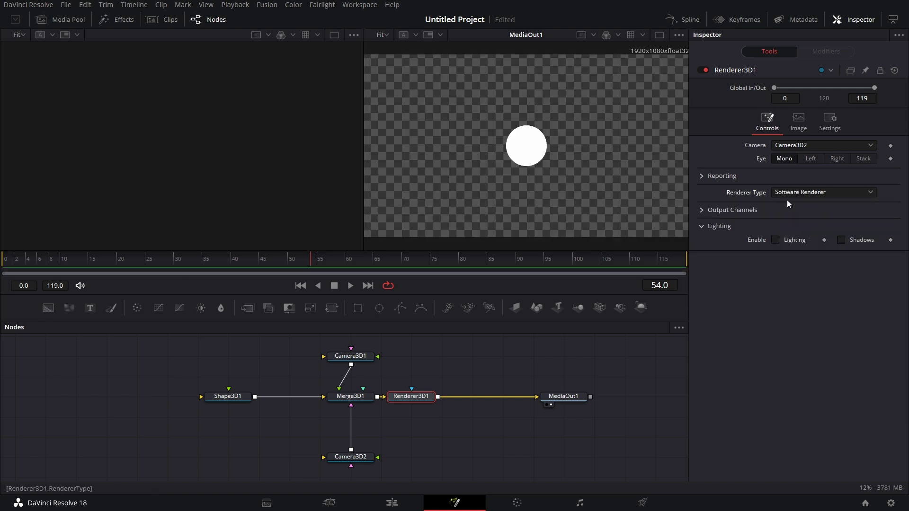
{"action": "left_click", "coordinate": [820, 192]}
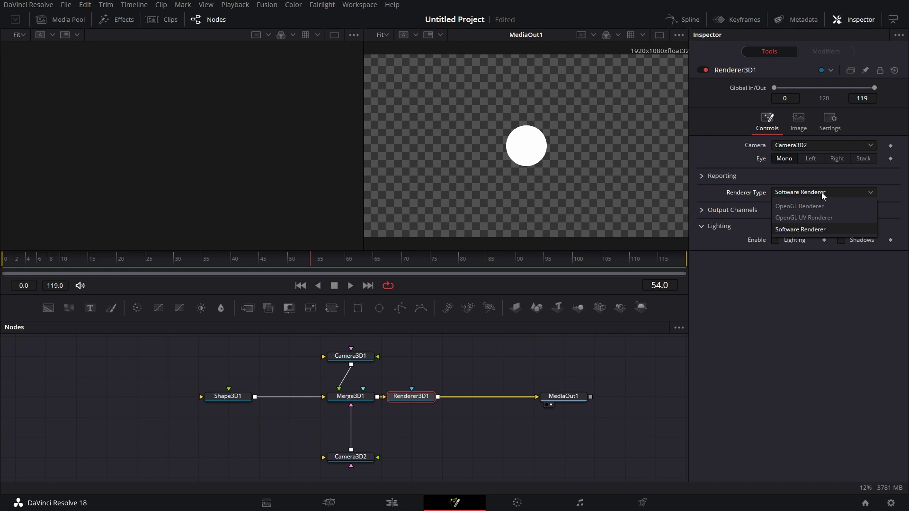
{"action": "left_click", "coordinate": [811, 296]}
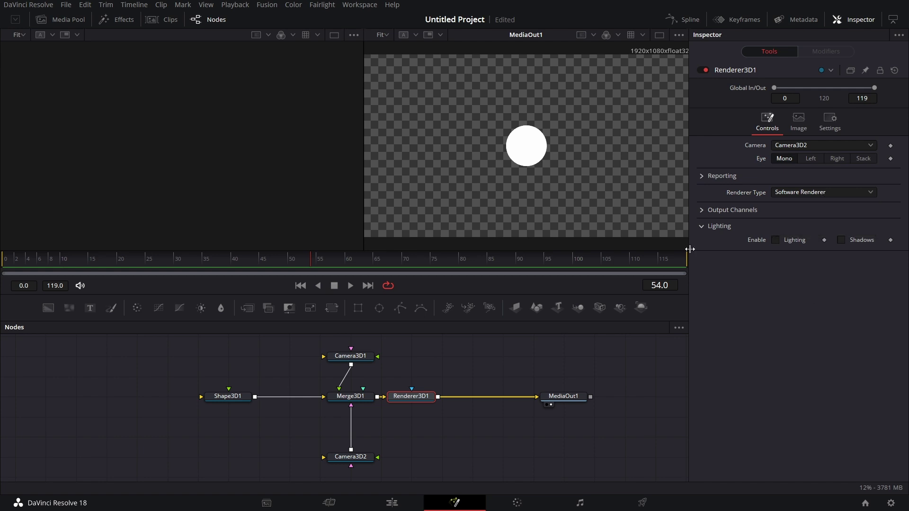
{"action": "left_click", "coordinate": [702, 210]}
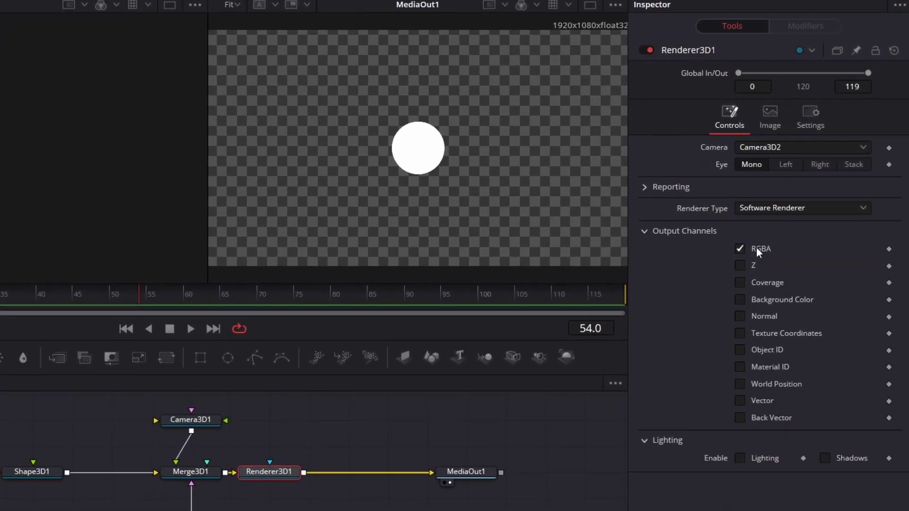
Step: Render through Camera3D1 and turn the RGBA output channel off and back on
{"action": "left_click", "coordinate": [793, 148]}
{"action": "left_click", "coordinate": [786, 180]}
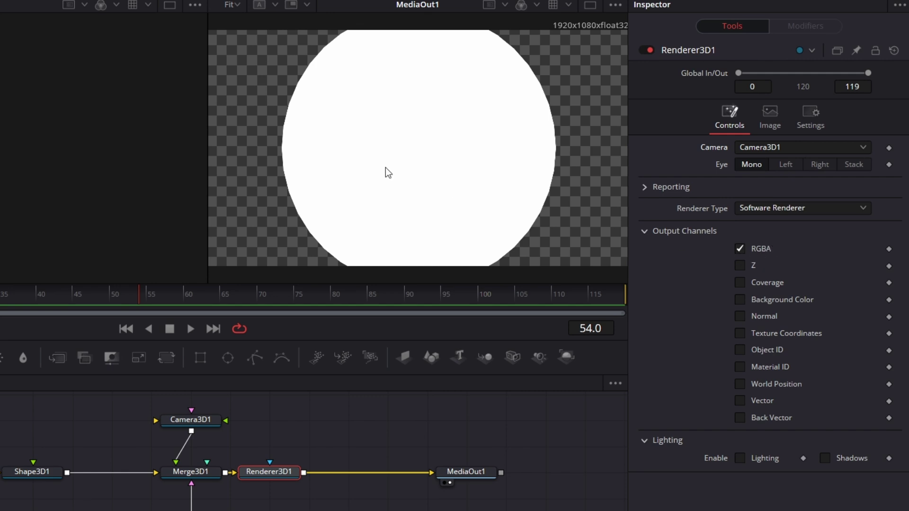
{"action": "left_click", "coordinate": [739, 250]}
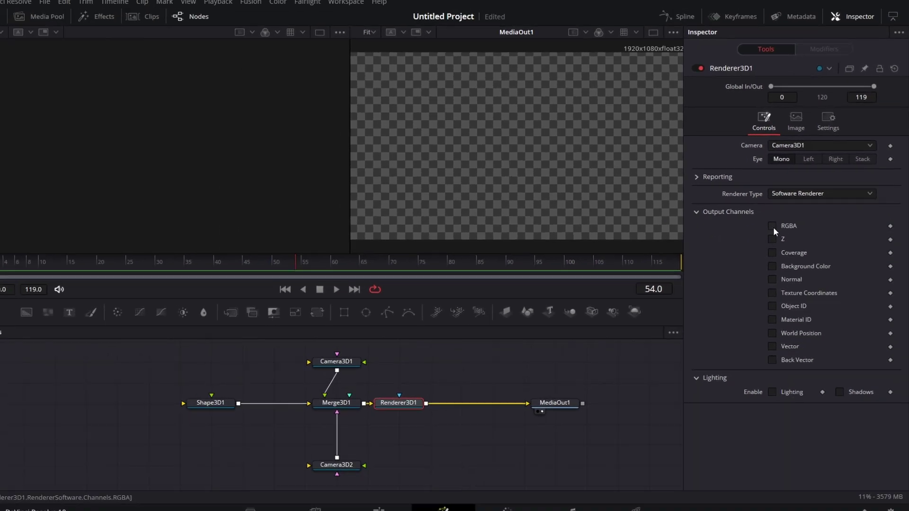
{"action": "left_click", "coordinate": [740, 249]}
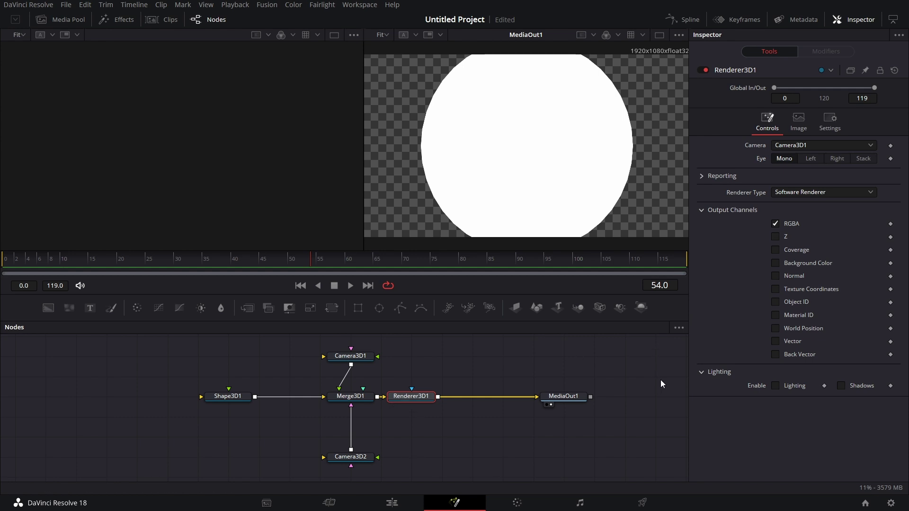
Step: Change Shape3D1's shape back to a cube
{"action": "left_click", "coordinate": [221, 399]}
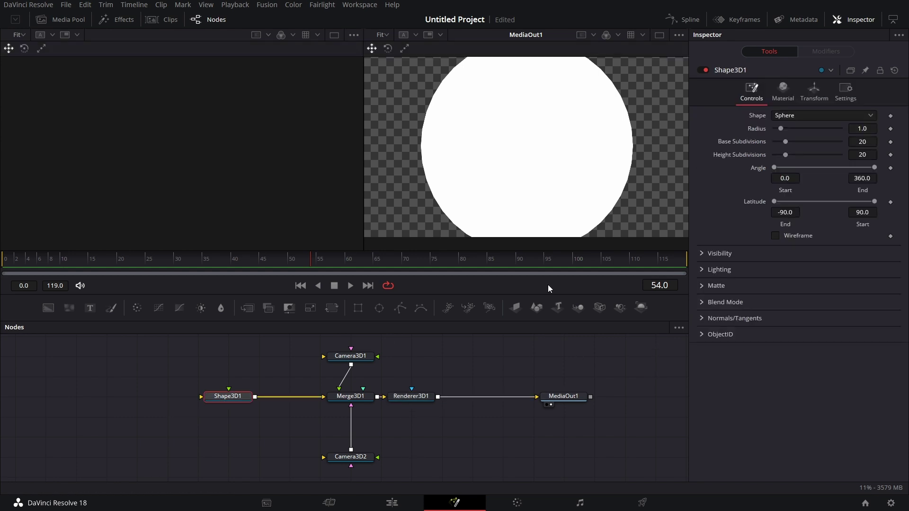
{"action": "left_click", "coordinate": [782, 117]}
{"action": "left_click", "coordinate": [791, 140]}
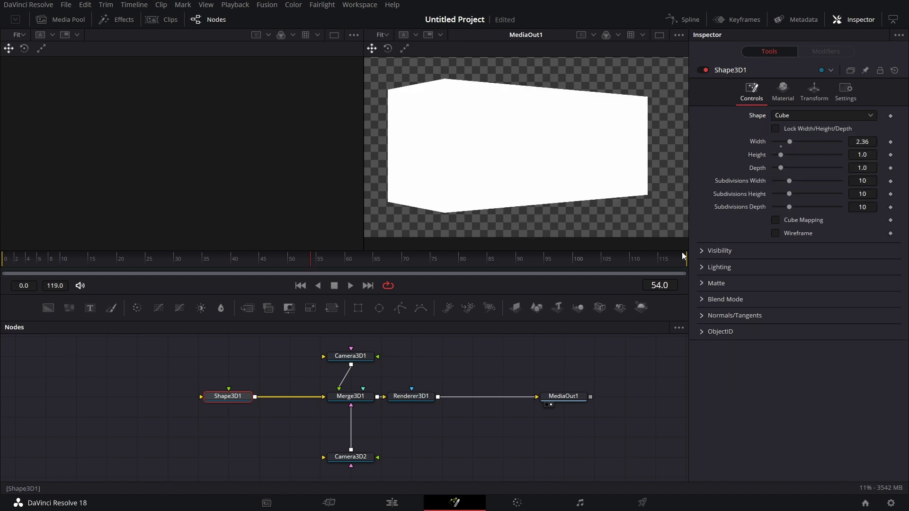
Step: Enable lighting in Renderer3D1 and add a spotlight moved forward to light the cube
{"action": "left_click", "coordinate": [411, 396]}
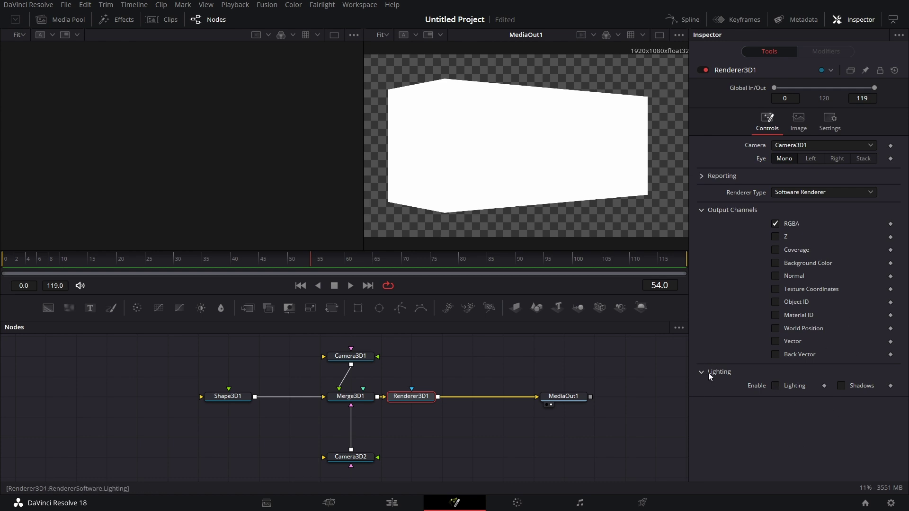
{"action": "left_click", "coordinate": [774, 386]}
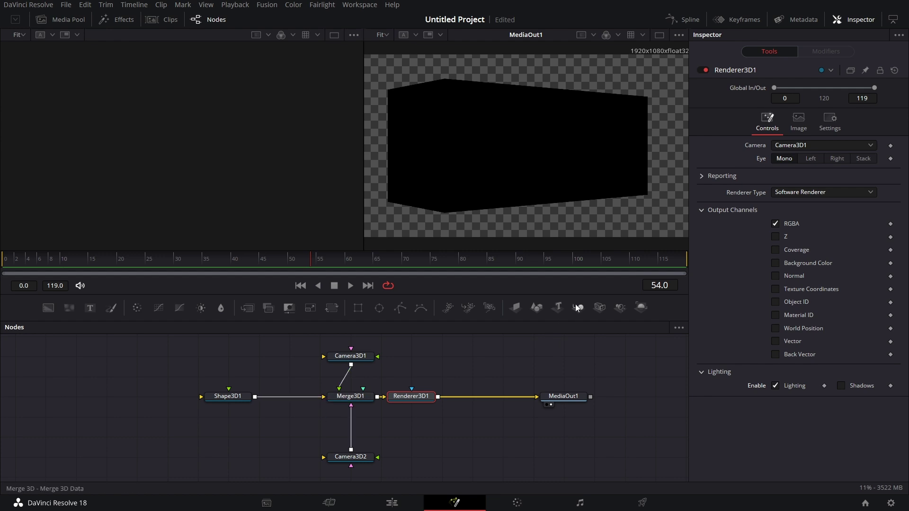
{"action": "left_click_drag", "start_coordinate": [578, 307], "coordinate": [351, 398]}
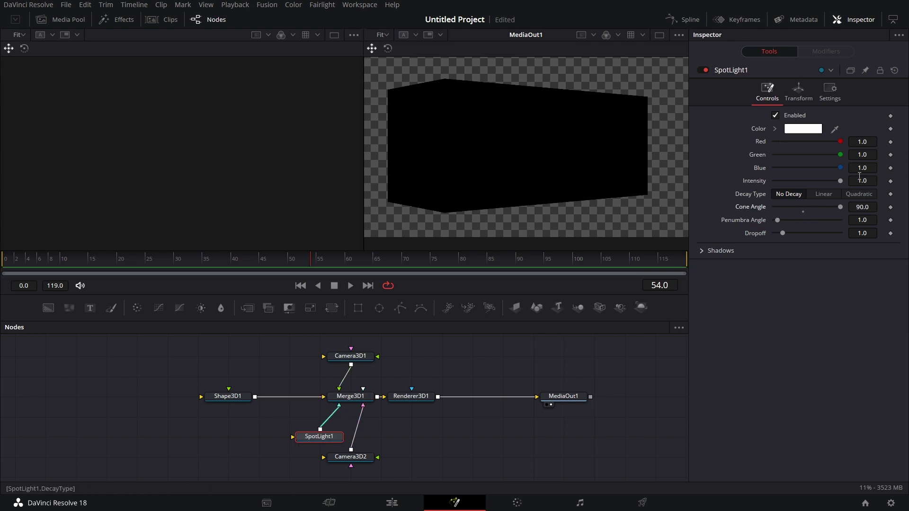
{"action": "left_click", "coordinate": [800, 89]}
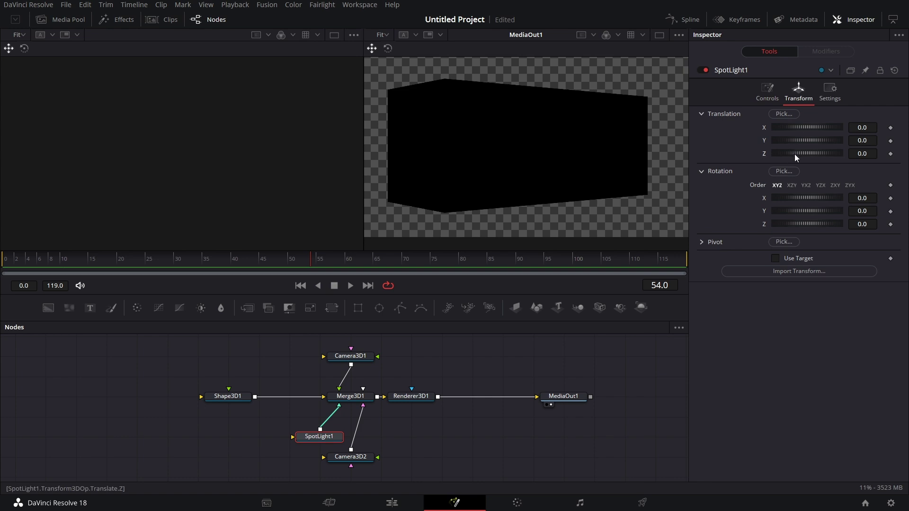
{"action": "left_click_drag", "start_coordinate": [794, 154], "coordinate": [801, 154]}
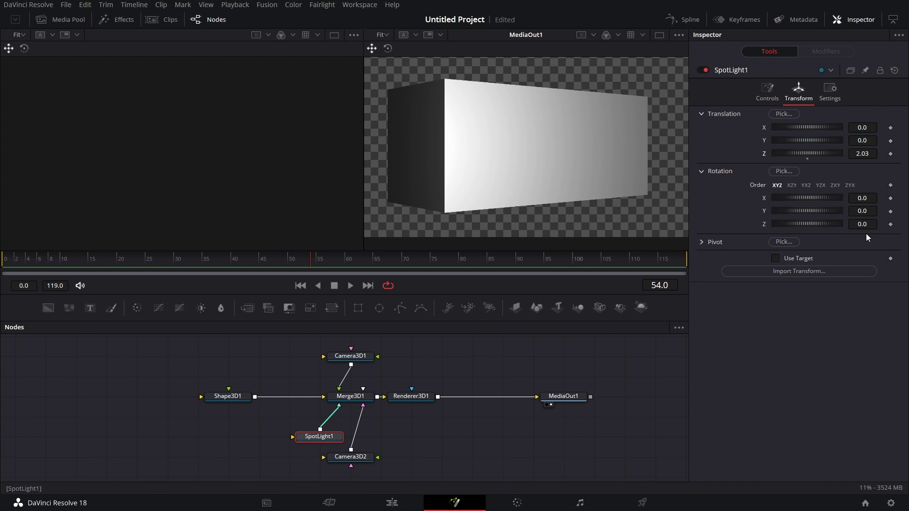
Step: Set SpotLight1's Decay Type to Linear and keep its Translation Z at 2.75
{"action": "left_click", "coordinate": [765, 97]}
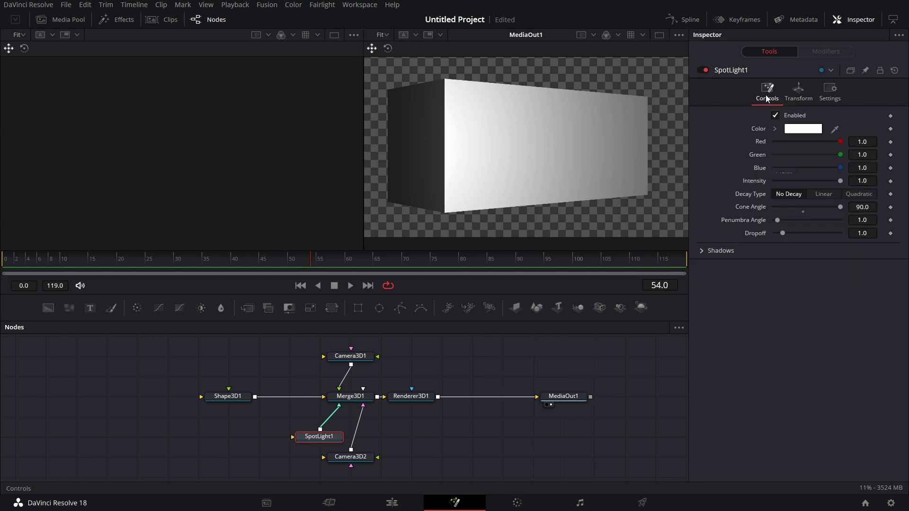
{"action": "left_click", "coordinate": [823, 195]}
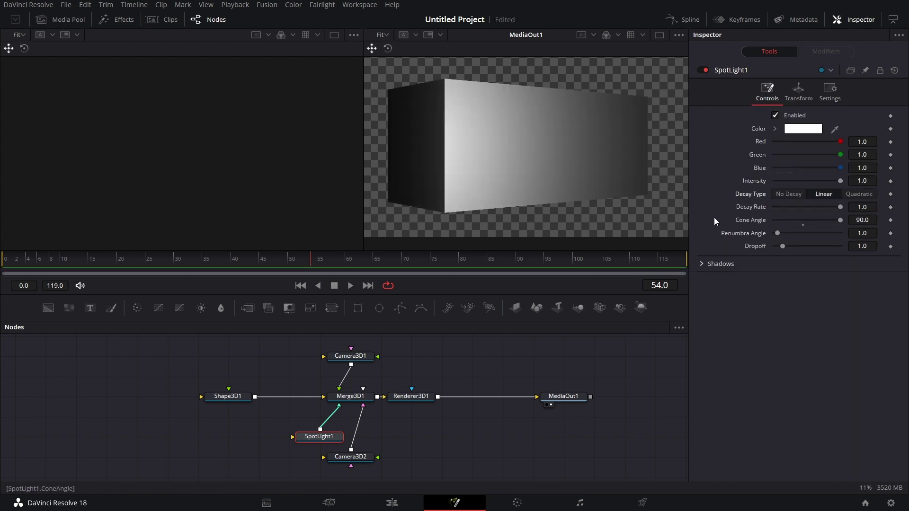
{"action": "left_click", "coordinate": [800, 90]}
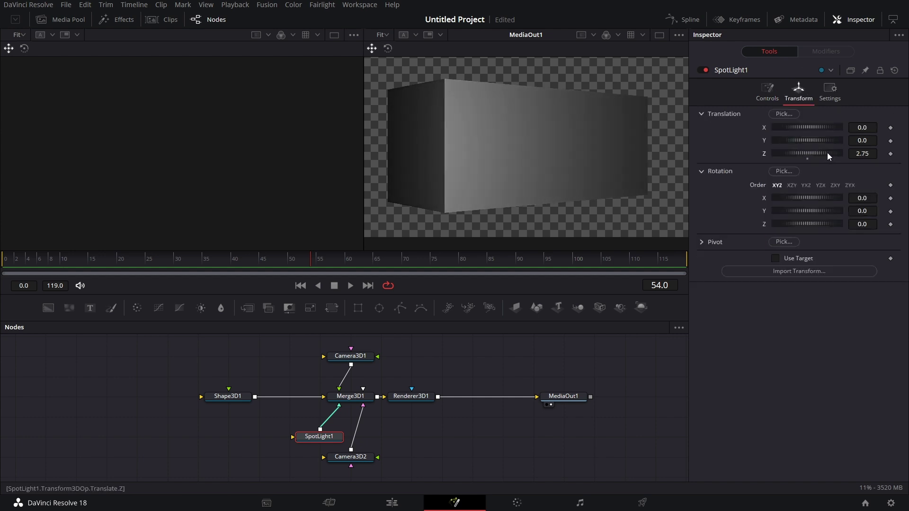
{"action": "left_click_drag", "start_coordinate": [827, 152], "coordinate": [827, 155]}
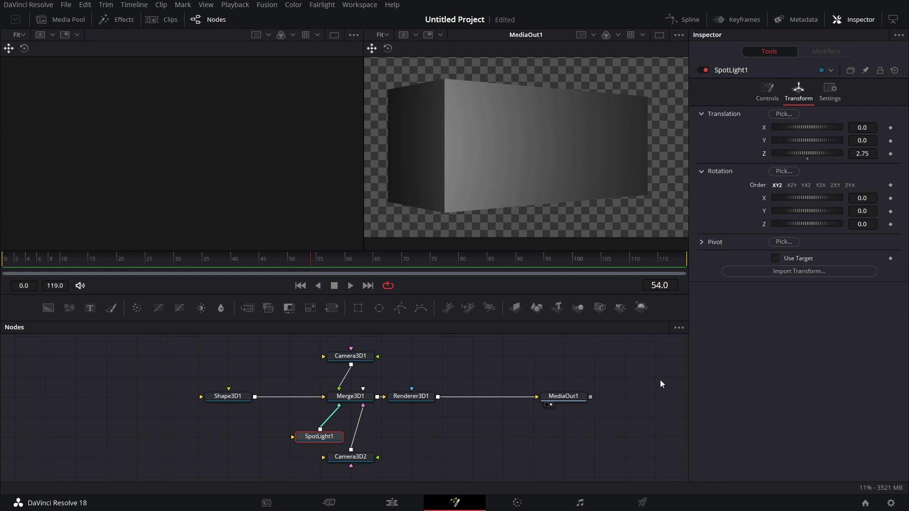
Step: On Renderer3D1, leave shadows off, tick the Z channel and switch to OpenGL Renderer
{"action": "left_click", "coordinate": [421, 397]}
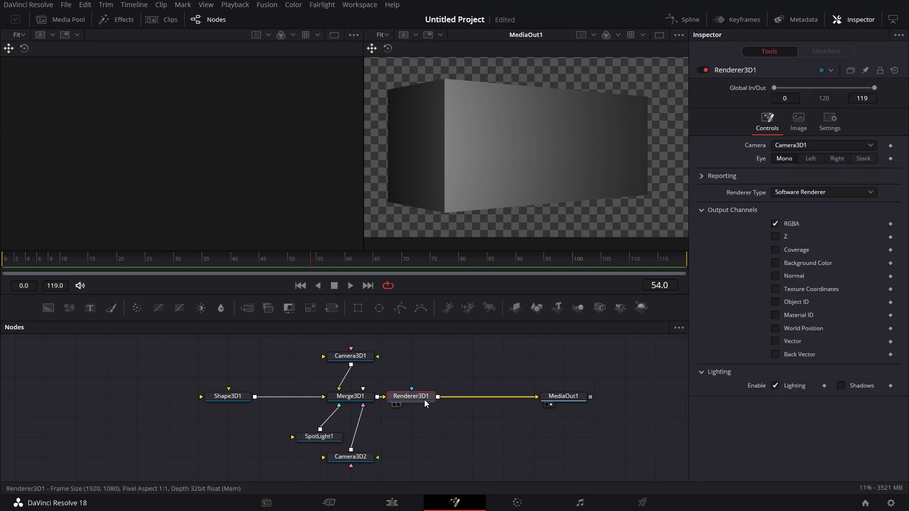
{"action": "left_click", "coordinate": [841, 386]}
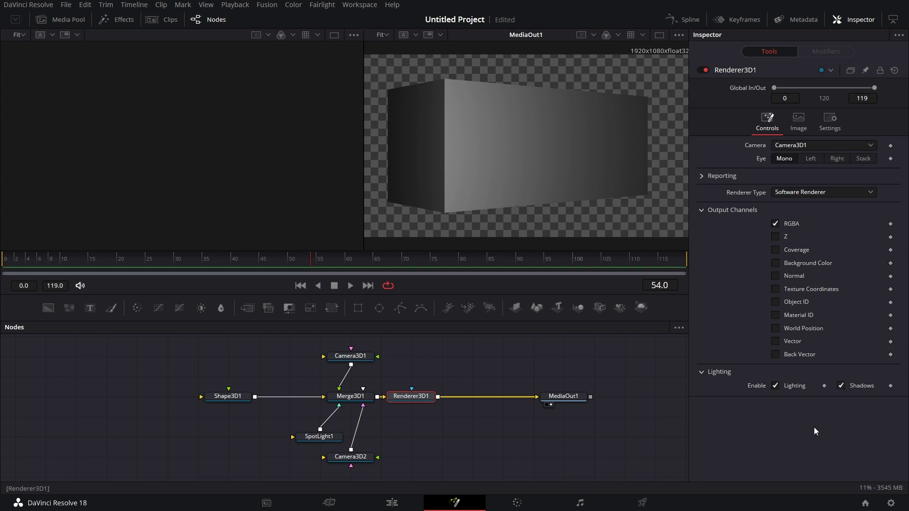
{"action": "left_click", "coordinate": [840, 386]}
{"action": "left_click", "coordinate": [774, 237]}
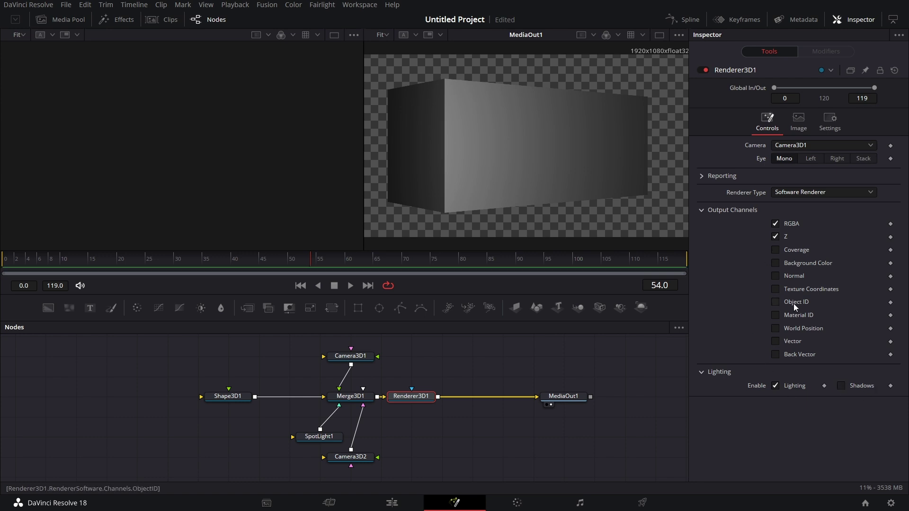
{"action": "left_click", "coordinate": [804, 191]}
{"action": "left_click", "coordinate": [807, 206]}
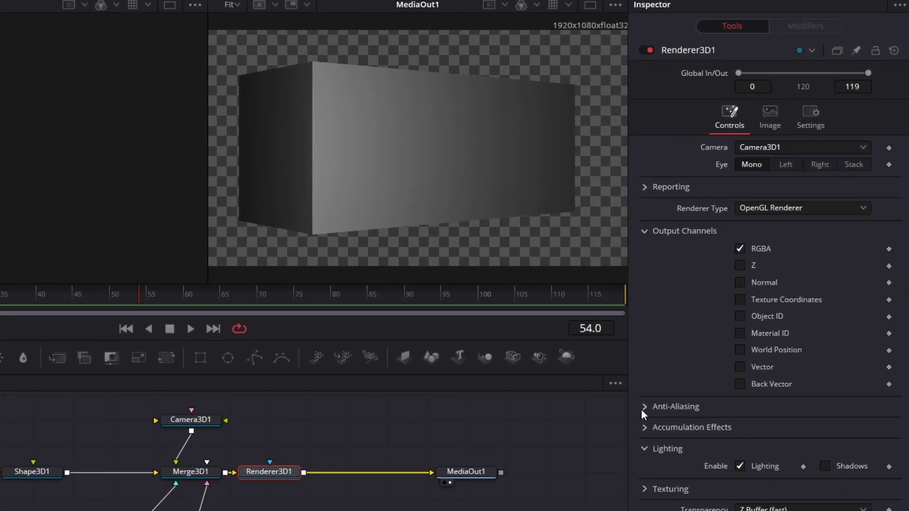
Step: Review Renderer3D1's Anti-Aliasing settings and its Anti-Aliasing Presets
{"action": "left_click", "coordinate": [644, 408]}
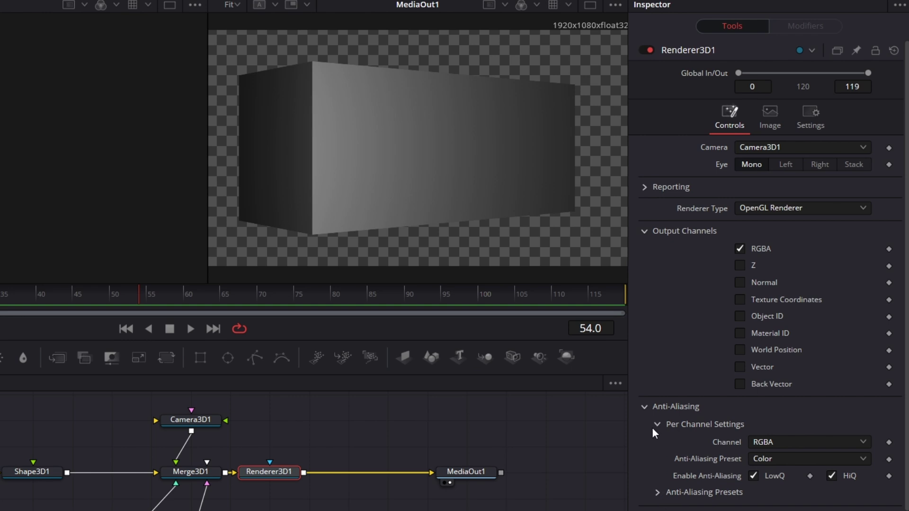
{"action": "left_click", "coordinate": [659, 492]}
{"action": "scroll", "coordinate": [862, 415], "scroll_direction": "down", "scroll_amount": 3}
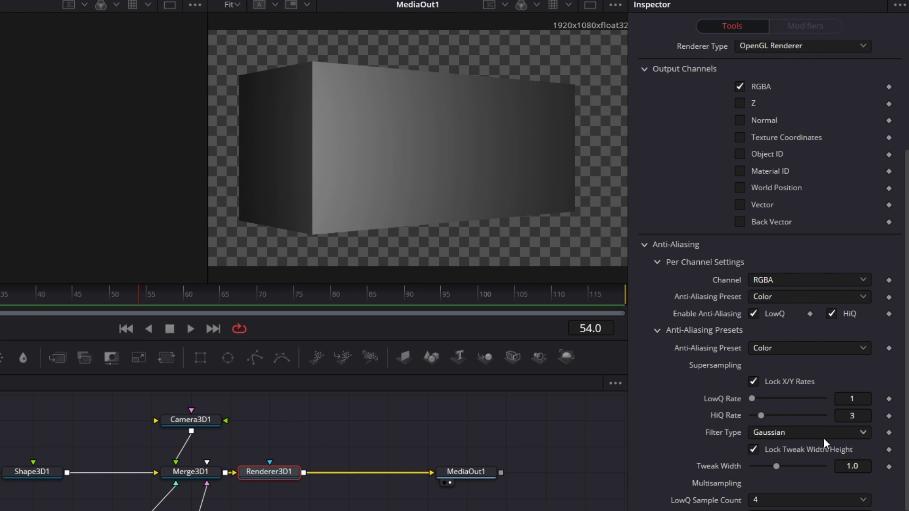
{"action": "left_click", "coordinate": [657, 331]}
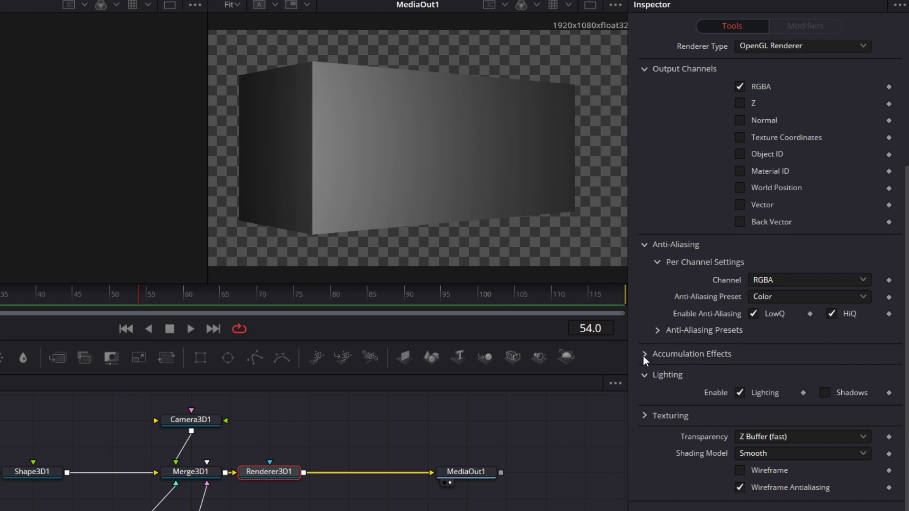
Step: Enable Renderer3D1's Accumulation Effects for depth of field (Quality 32, DoF Blur 0.2)
{"action": "left_click", "coordinate": [644, 245]}
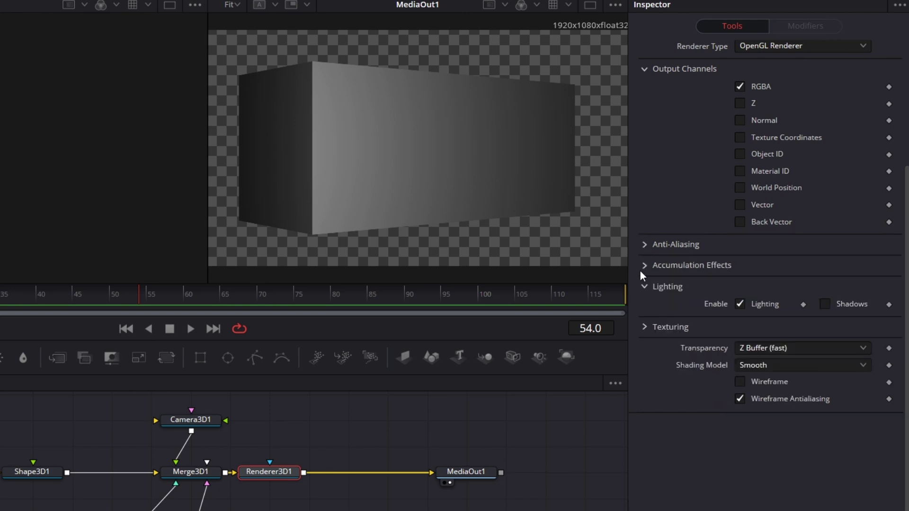
{"action": "left_click", "coordinate": [644, 266]}
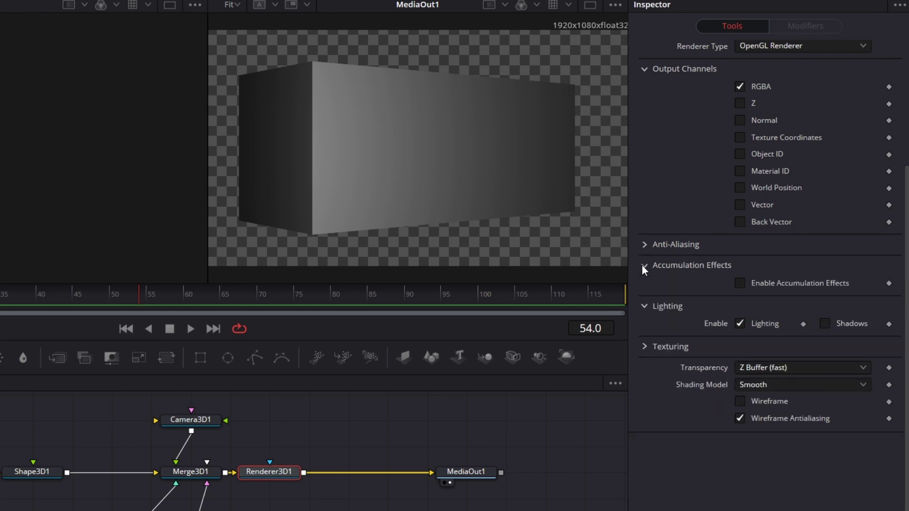
{"action": "left_click", "coordinate": [740, 283]}
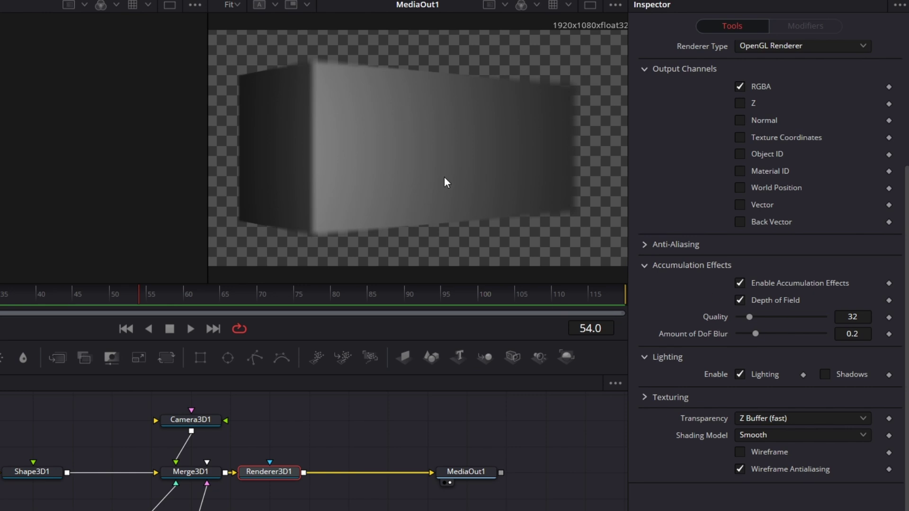
Step: With Camera3D1 selected, show the Merge3D1 scene in the left viewer at 25% zoom
{"action": "left_click", "coordinate": [203, 420]}
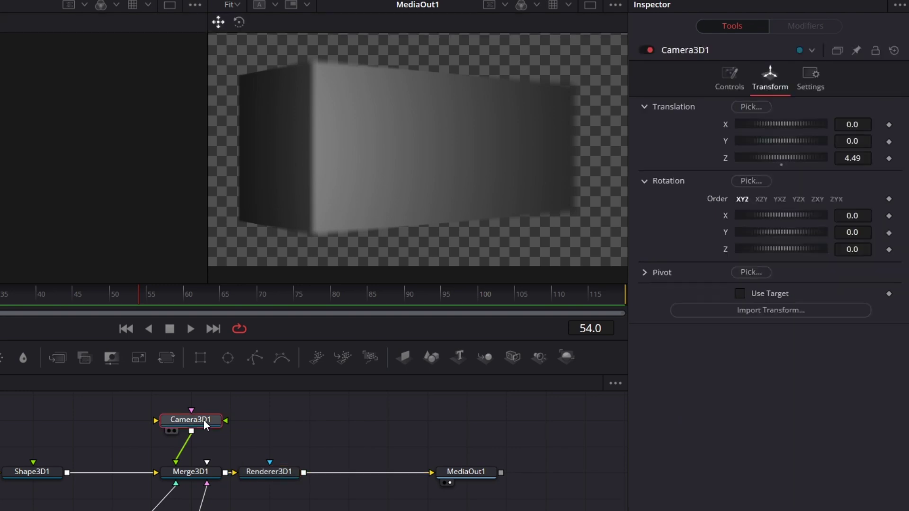
{"action": "left_click_drag", "start_coordinate": [195, 475], "coordinate": [49, 229]}
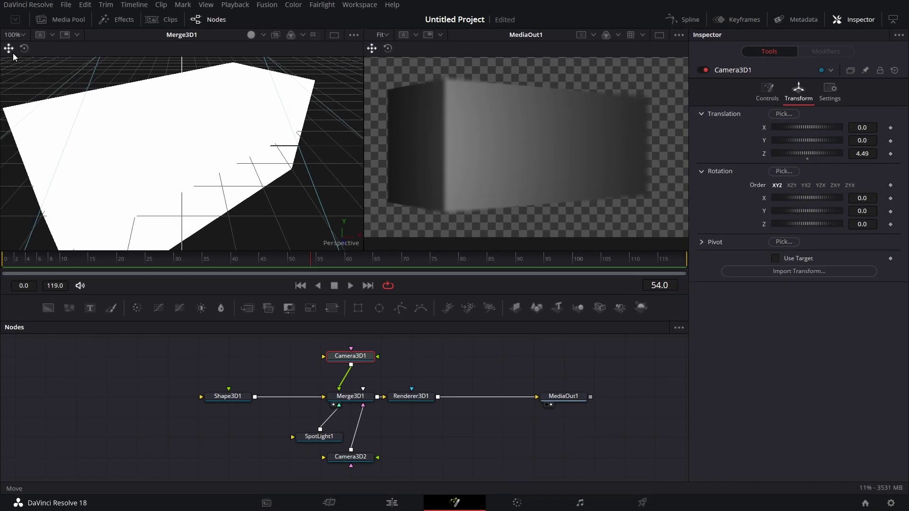
{"action": "left_click", "coordinate": [22, 35]}
{"action": "left_click", "coordinate": [20, 73]}
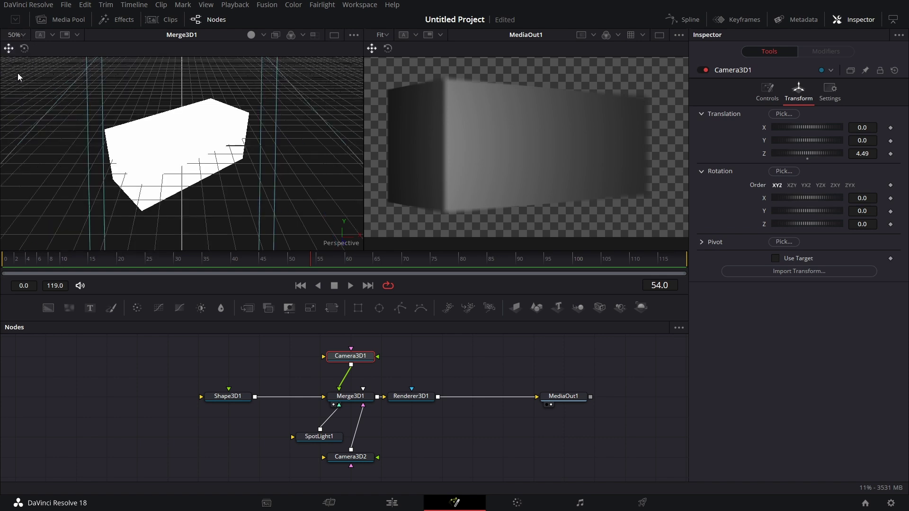
{"action": "left_click", "coordinate": [20, 36]}
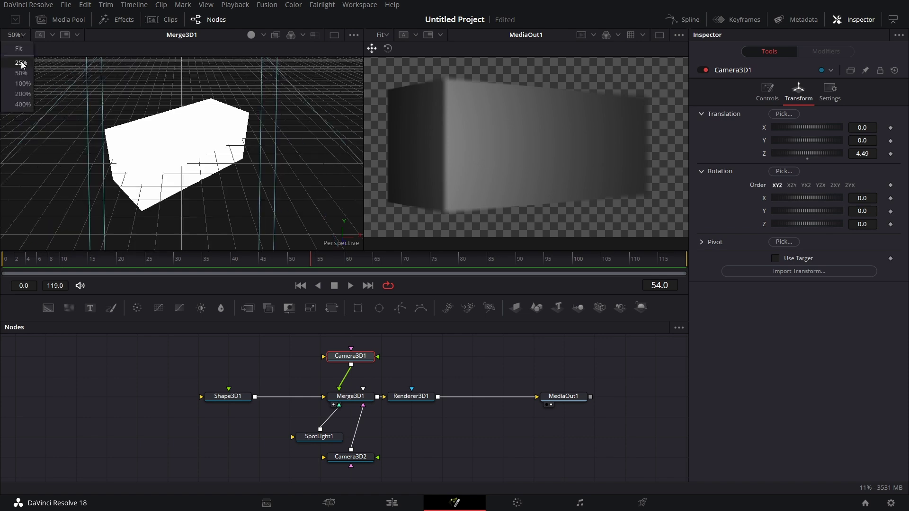
{"action": "left_click", "coordinate": [21, 62]}
{"action": "scroll", "coordinate": [241, 195], "scroll_direction": "down", "scroll_amount": 5}
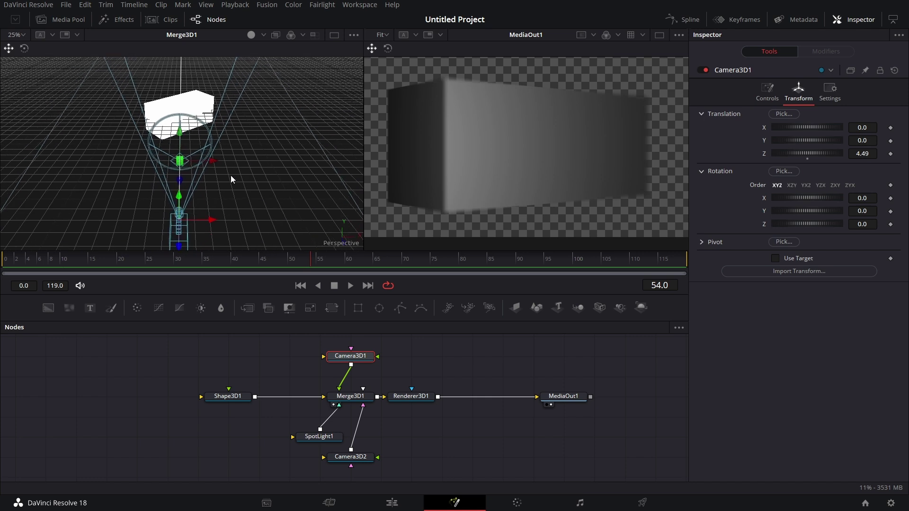
{"action": "scroll", "coordinate": [279, 180], "scroll_direction": "up", "scroll_amount": 5}
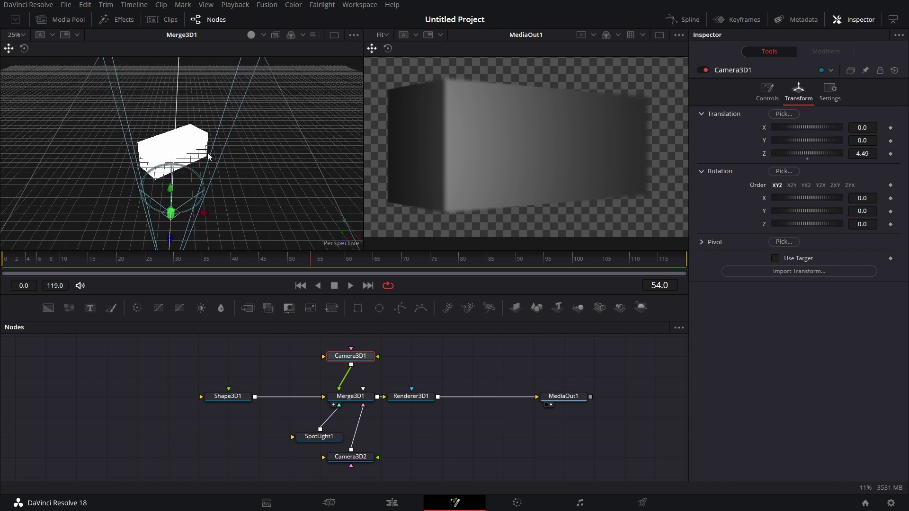
{"action": "scroll", "coordinate": [252, 189], "scroll_direction": "down", "scroll_amount": 5}
{"action": "scroll", "coordinate": [251, 182], "scroll_direction": "up", "scroll_amount": 1}
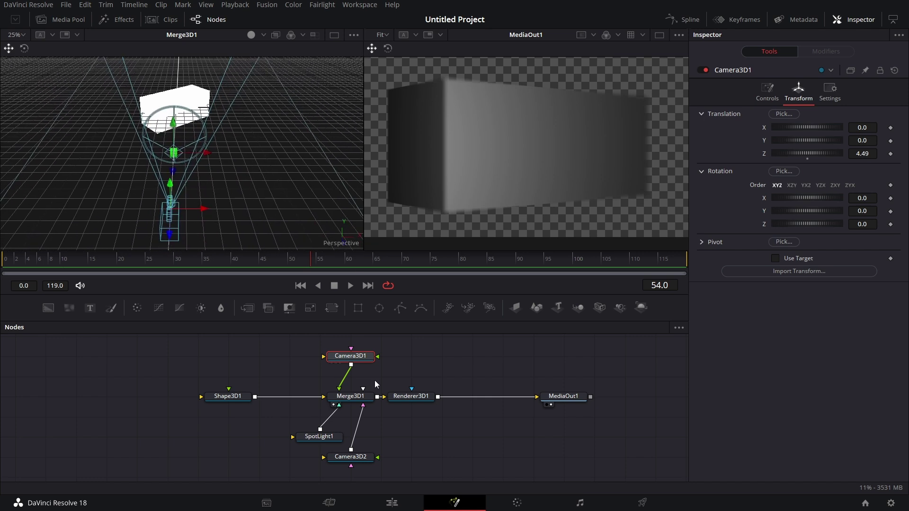
Step: Display Camera3D1's focal plane in the 3D view and pull it closer to about 3.8
{"action": "left_click", "coordinate": [775, 93]}
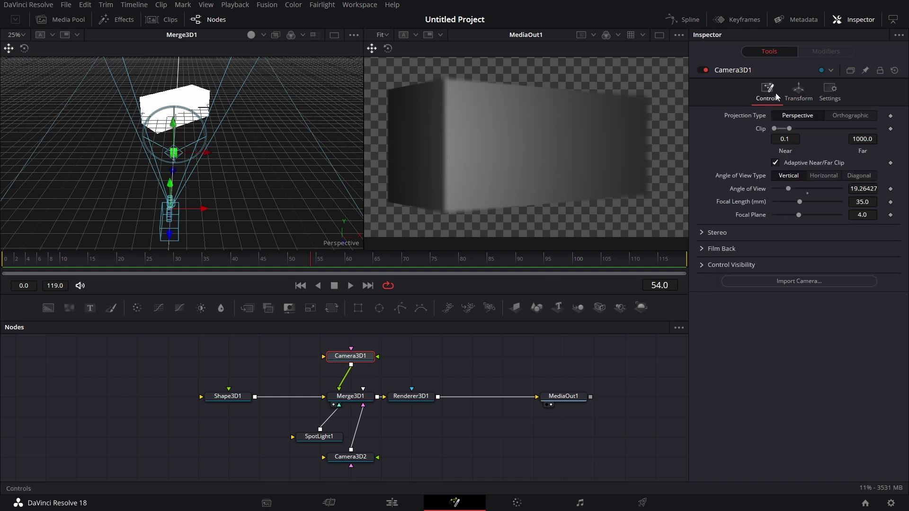
{"action": "left_click", "coordinate": [701, 266]}
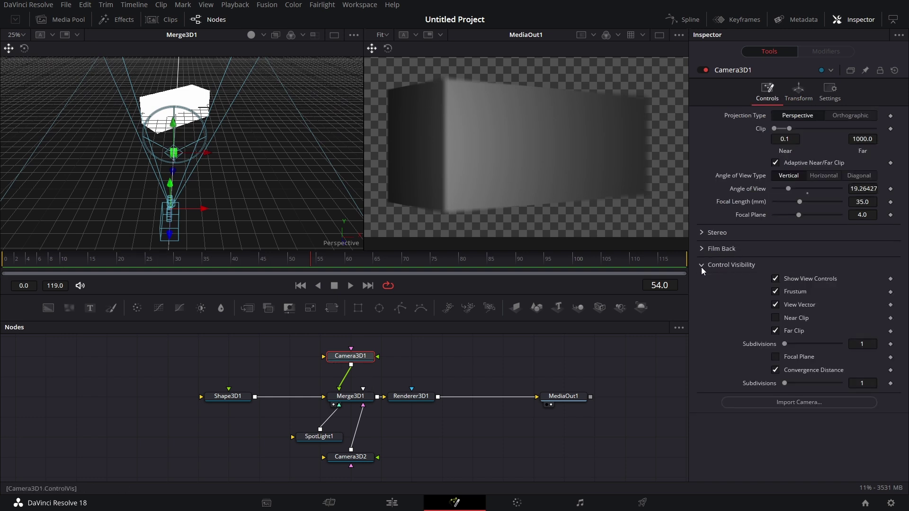
{"action": "left_click", "coordinate": [776, 357]}
{"action": "left_click_drag", "start_coordinate": [271, 145], "coordinate": [251, 201]}
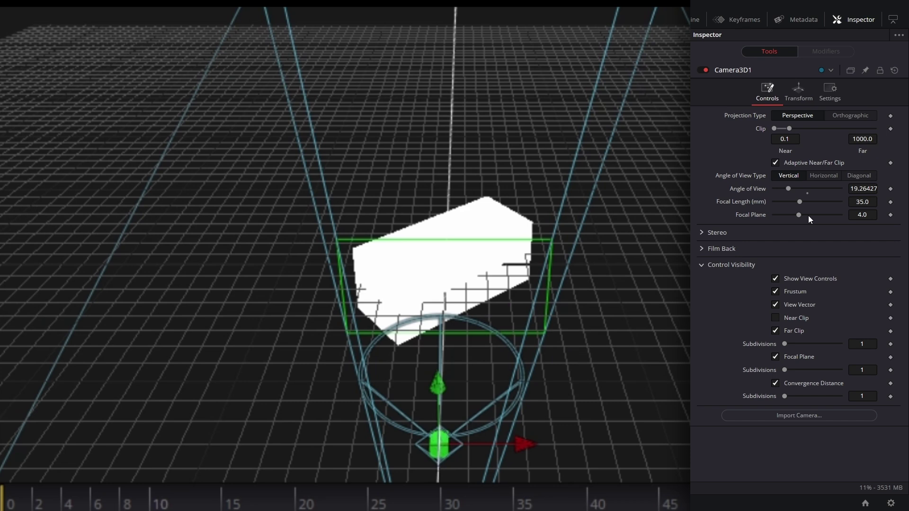
{"action": "mouse_move", "coordinate": [867, 218]}
{"action": "left_mouse_down"}
{"action": "mouse_move", "coordinate": [854, 218]}
{"action": "mouse_move", "coordinate": [865, 215]}
{"action": "left_mouse_up"}
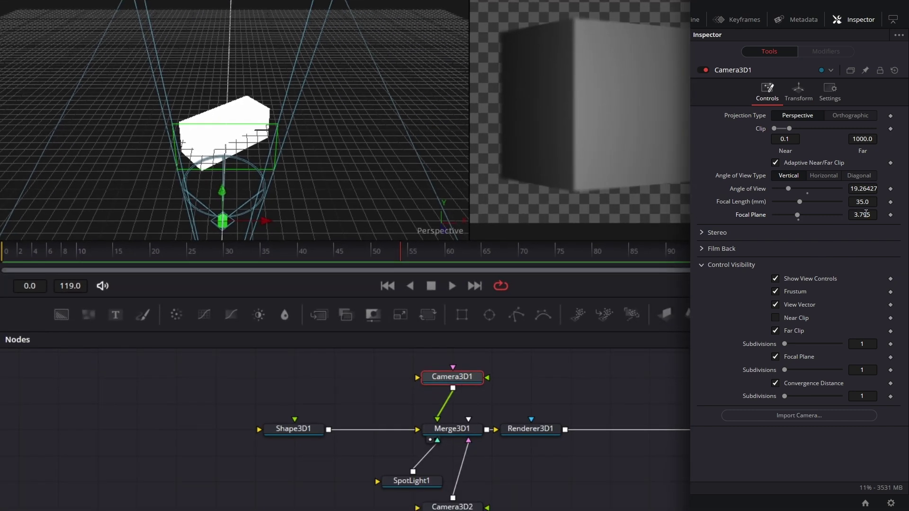
{"action": "left_click_drag", "start_coordinate": [861, 215], "coordinate": [846, 215]}
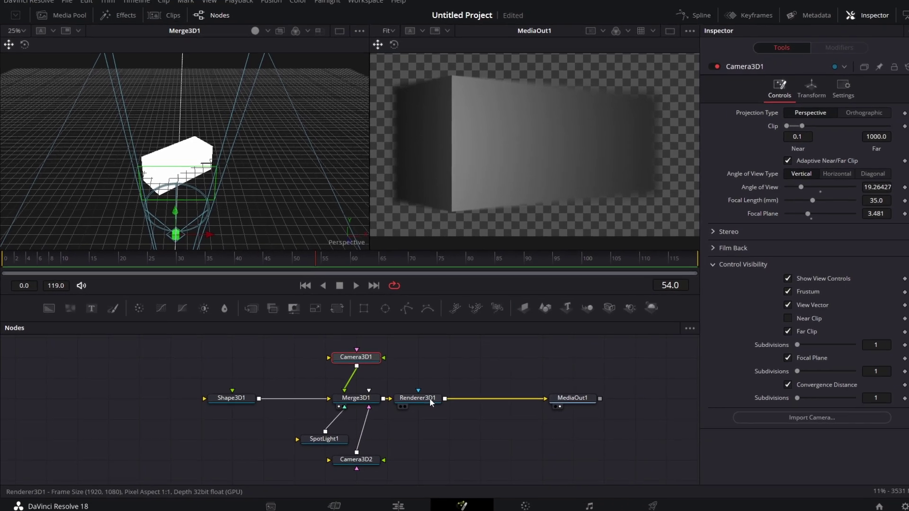
Step: Turn off Renderer3D1's accumulation effects and tick its Z output channel
{"action": "left_click", "coordinate": [531, 429]}
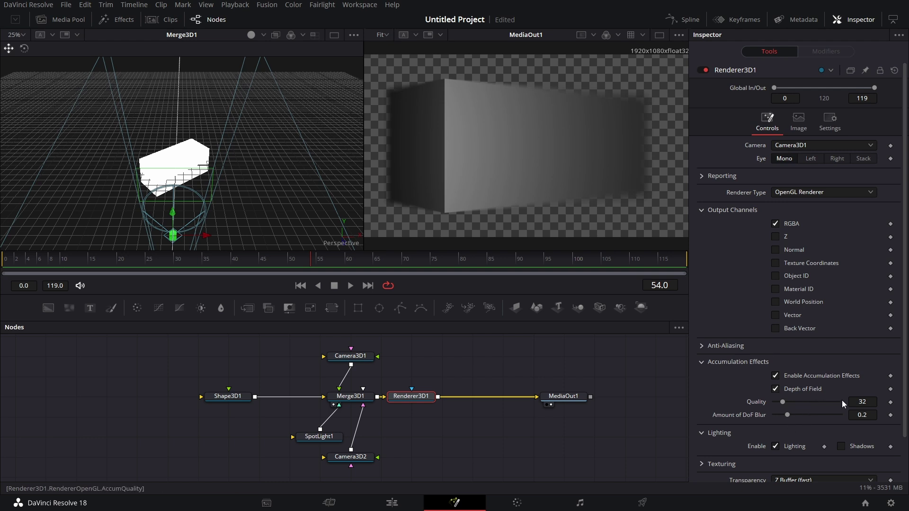
{"action": "left_click", "coordinate": [776, 376]}
{"action": "left_click", "coordinate": [701, 361]}
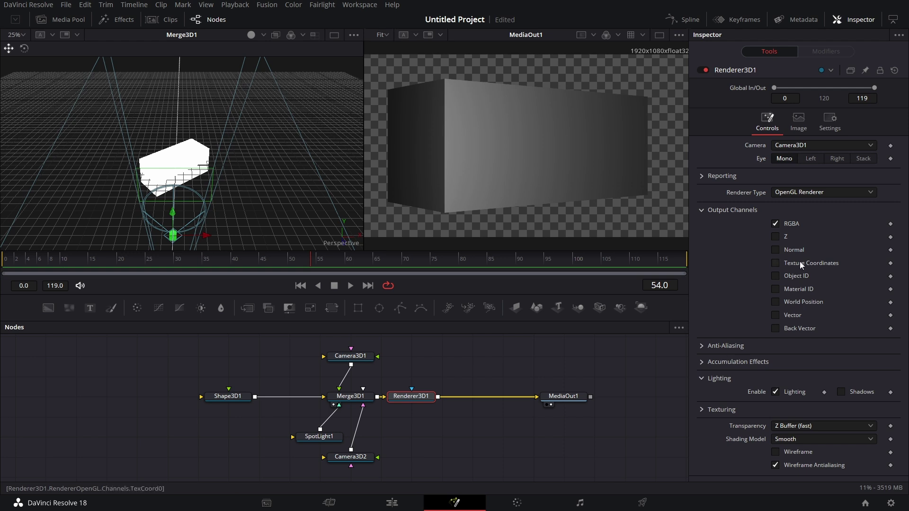
{"action": "left_click", "coordinate": [775, 236]}
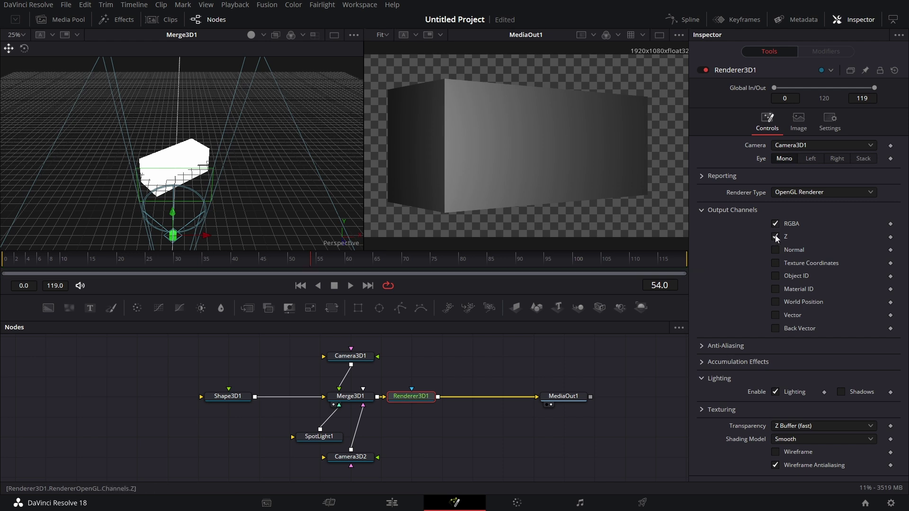
{"action": "left_click", "coordinate": [498, 369]}
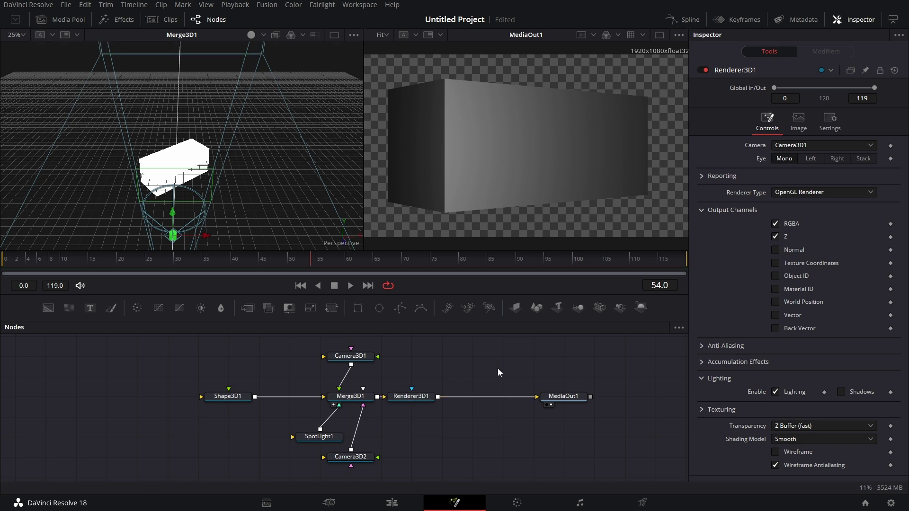
Step: Add a DepthBlur1 node fed by Renderer3D1 and raise its Blur Size to 10.0
{"action": "key", "text": "shift+space"}
{"action": "type", "text": "depth"}
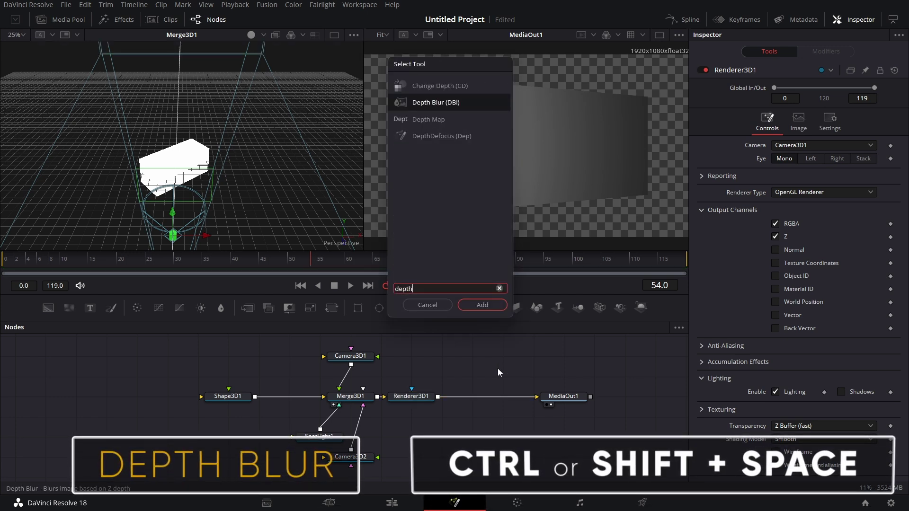
{"action": "key", "text": "Return"}
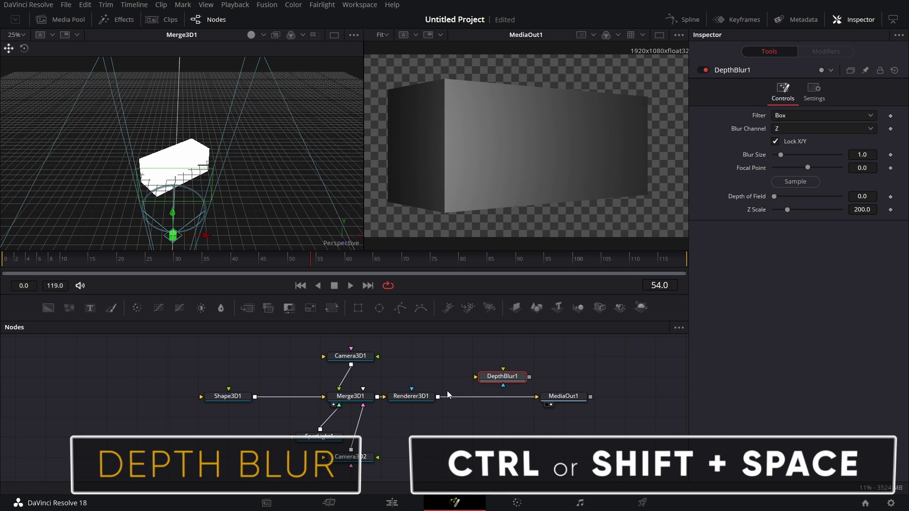
{"action": "left_click_drag", "start_coordinate": [438, 397], "coordinate": [473, 357]}
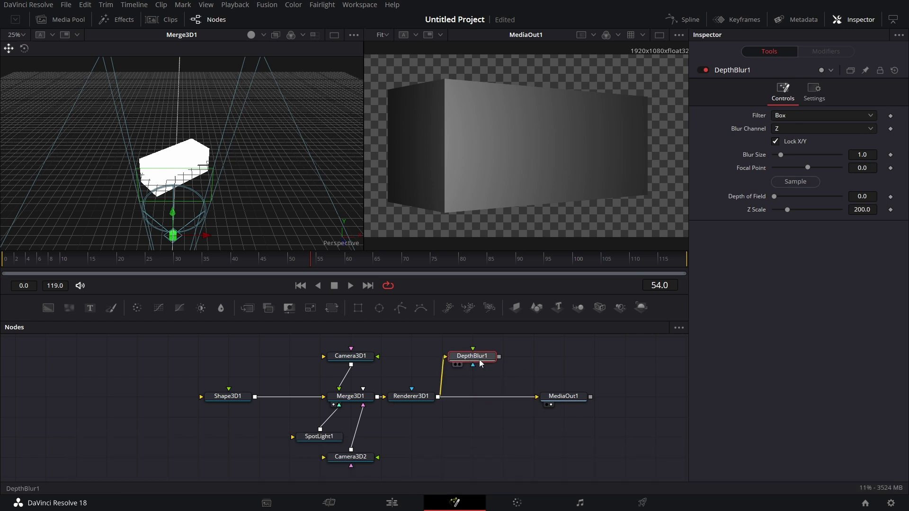
{"action": "key", "text": "1"}
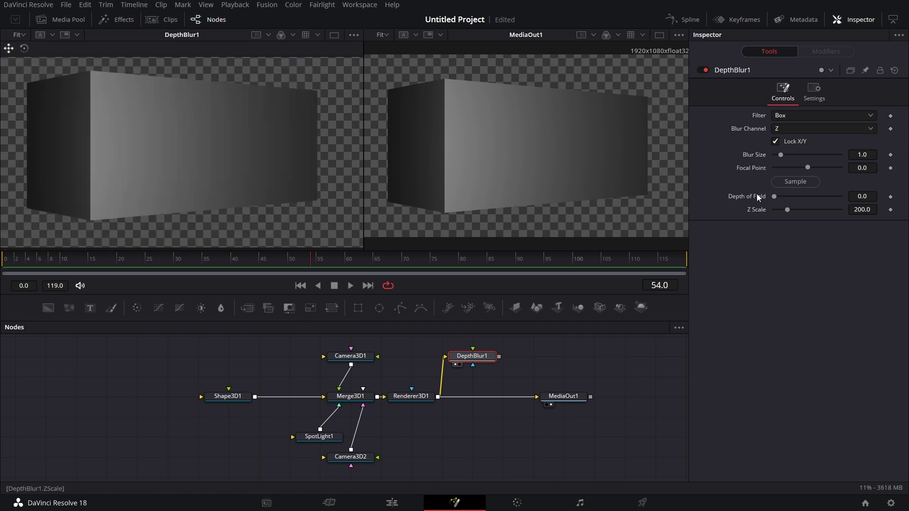
{"action": "left_click_drag", "start_coordinate": [780, 154], "coordinate": [842, 158]}
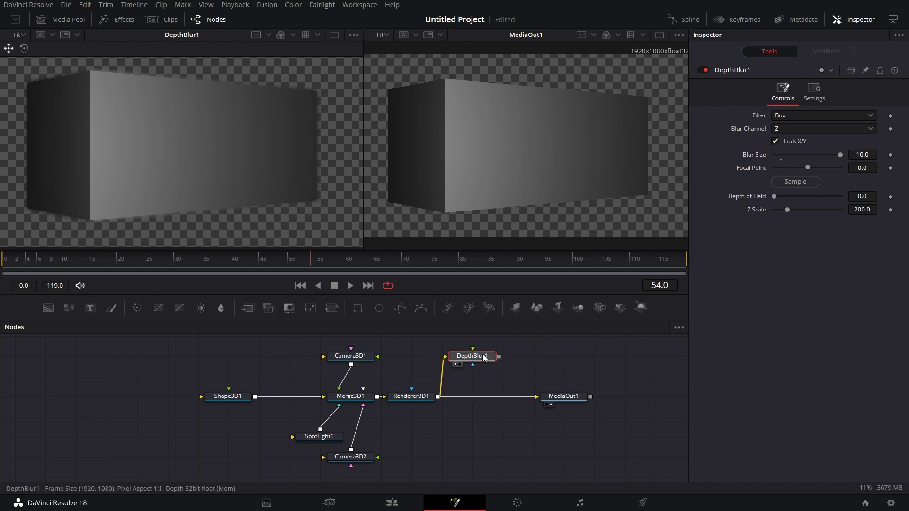
Step: Replace DepthBlur1 with a LumaKeyer1 node fed by Renderer3D1
{"action": "key", "text": "Delete"}
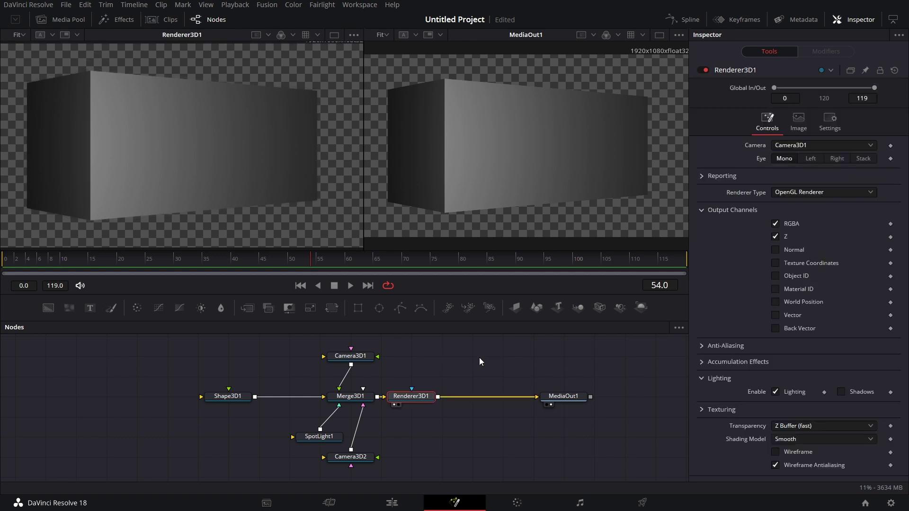
{"action": "key", "text": "shift+space"}
{"action": "type", "text": "lum"}
{"action": "key", "text": "Return"}
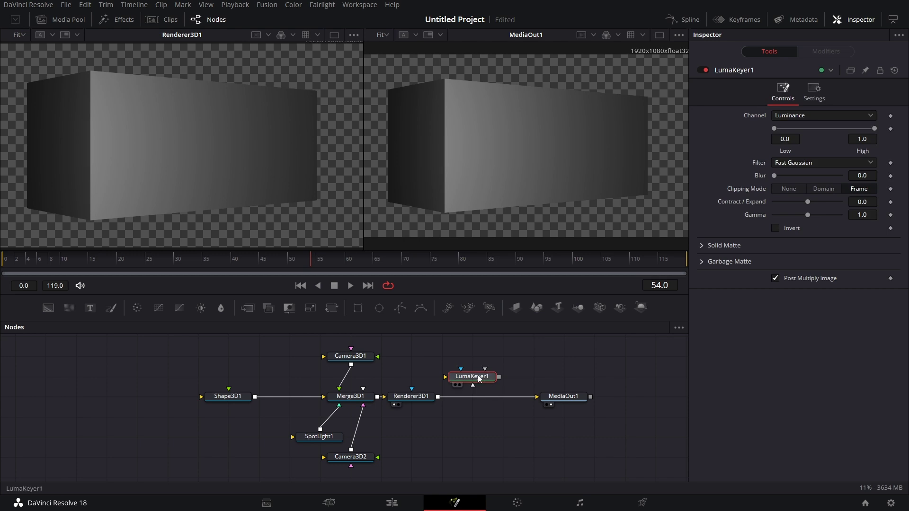
{"action": "left_click_drag", "start_coordinate": [480, 379], "coordinate": [477, 354]}
{"action": "left_click_drag", "start_coordinate": [439, 398], "coordinate": [474, 359]}
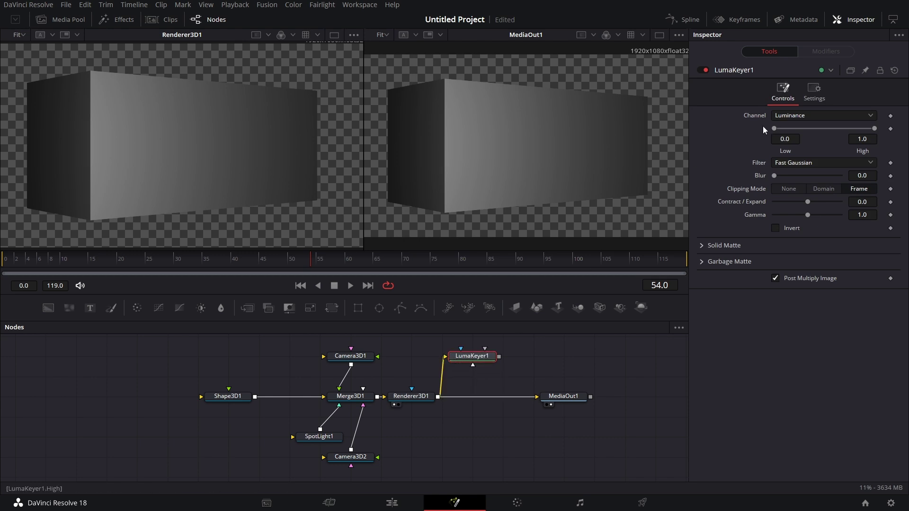
Step: Key LumaKeyer1 on Depth, sampling near plane -3.5056 and far plane -4.7894 from the cube
{"action": "left_click", "coordinate": [791, 116]}
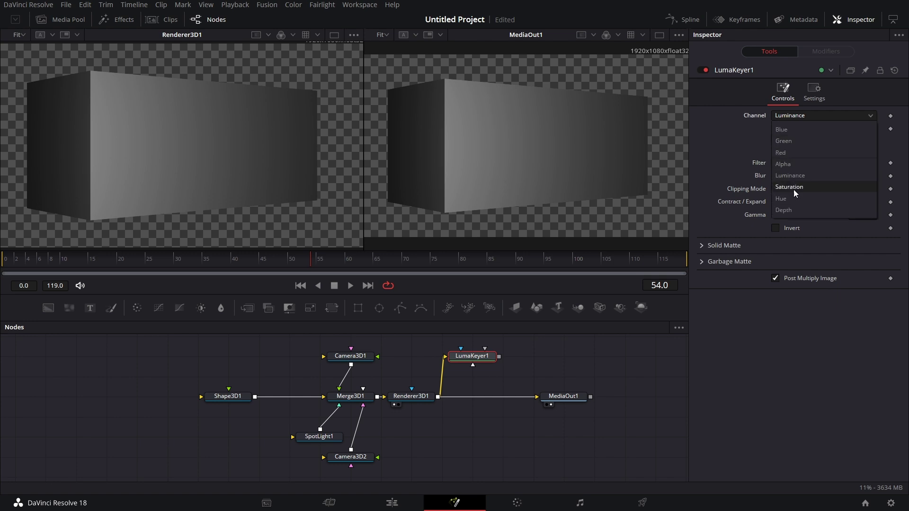
{"action": "left_click", "coordinate": [791, 210]}
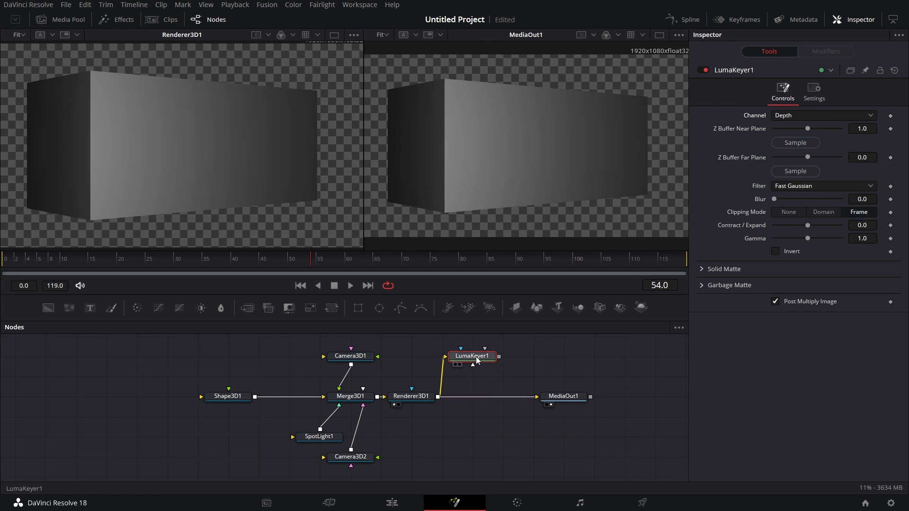
{"action": "left_click_drag", "start_coordinate": [475, 360], "coordinate": [258, 178]}
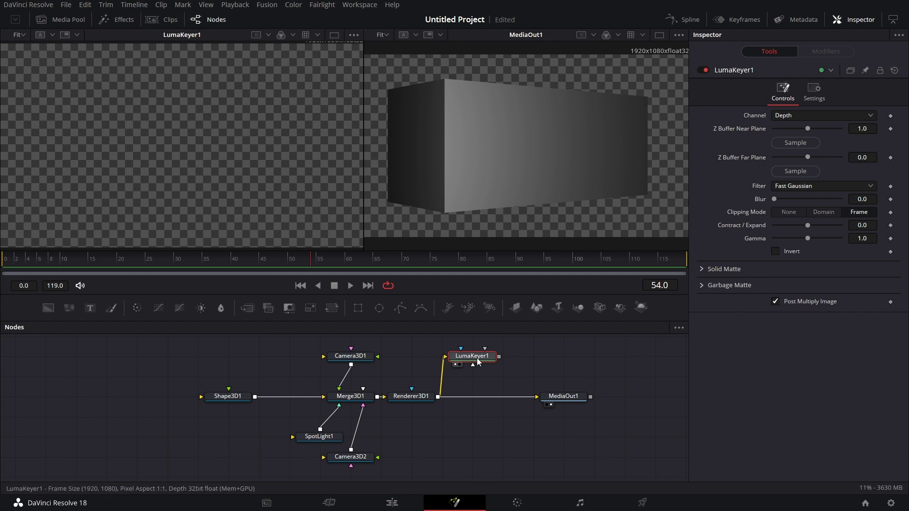
{"action": "mouse_move", "coordinate": [476, 361]}
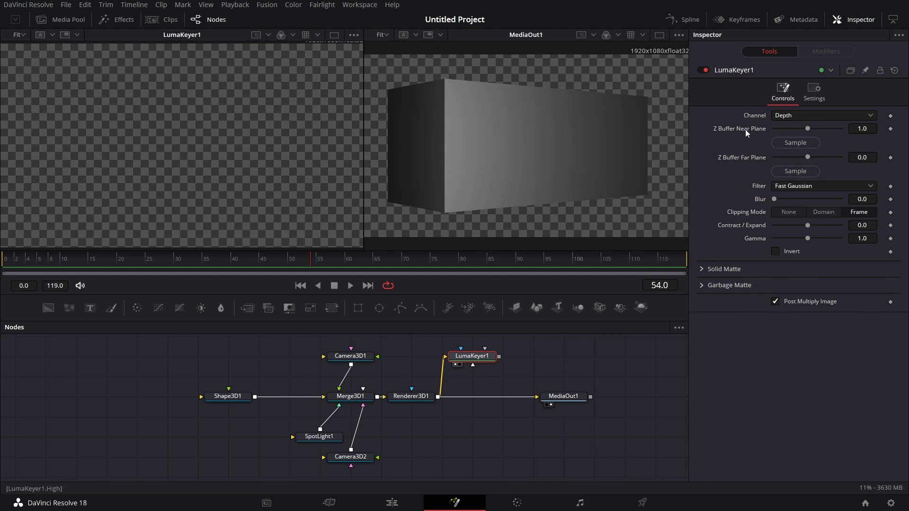
{"action": "left_click_drag", "start_coordinate": [804, 144], "coordinate": [444, 127]}
{"action": "left_click_drag", "start_coordinate": [800, 171], "coordinate": [647, 152]}
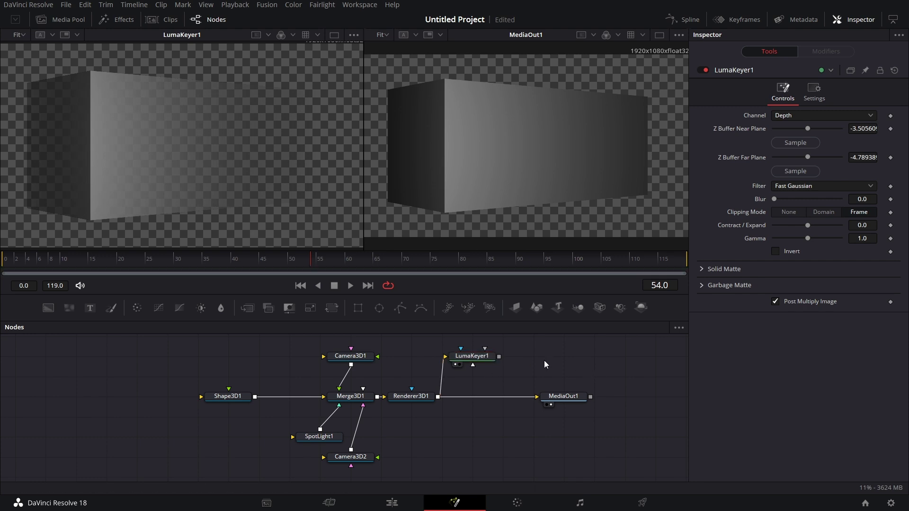
Step: Add a Bitmap1 node fed by LumaKeyer1 and build its mask from Luminance
{"action": "key", "text": "shift+space"}
{"action": "type", "text": "bit"}
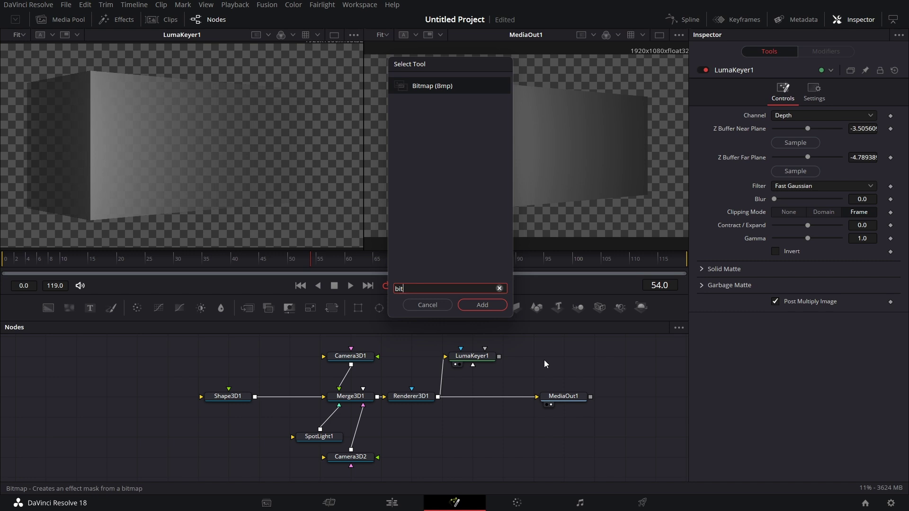
{"action": "type", "text": "map"}
{"action": "key", "text": "Return"}
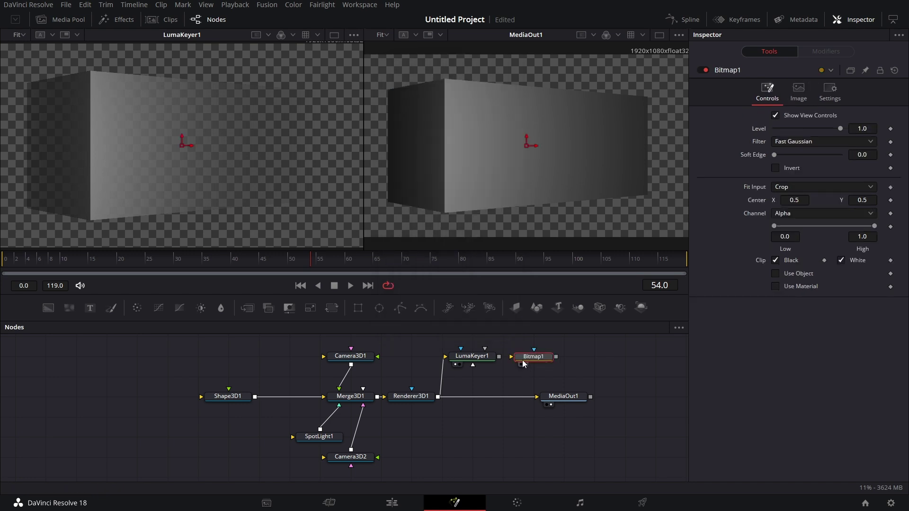
{"action": "left_click_drag", "start_coordinate": [498, 358], "coordinate": [536, 357]}
{"action": "key", "text": "1"}
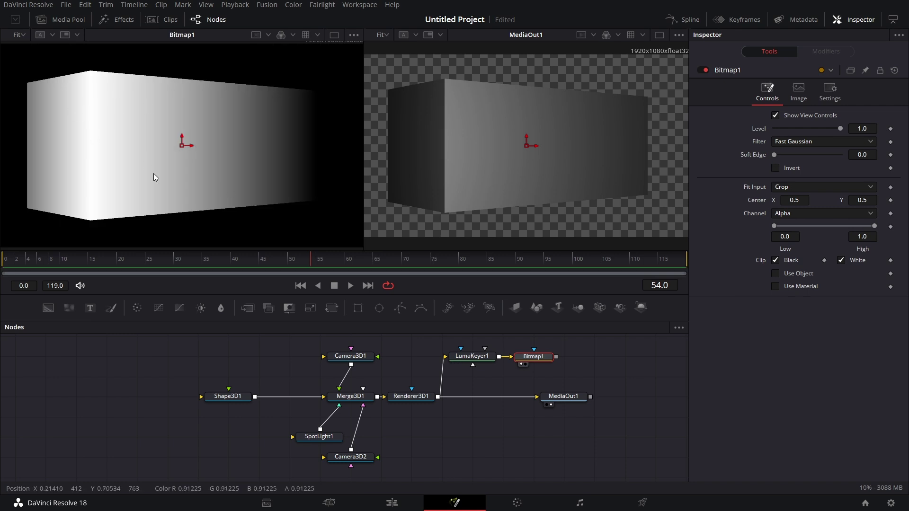
{"action": "left_click", "coordinate": [797, 212]}
{"action": "left_click", "coordinate": [788, 285]}
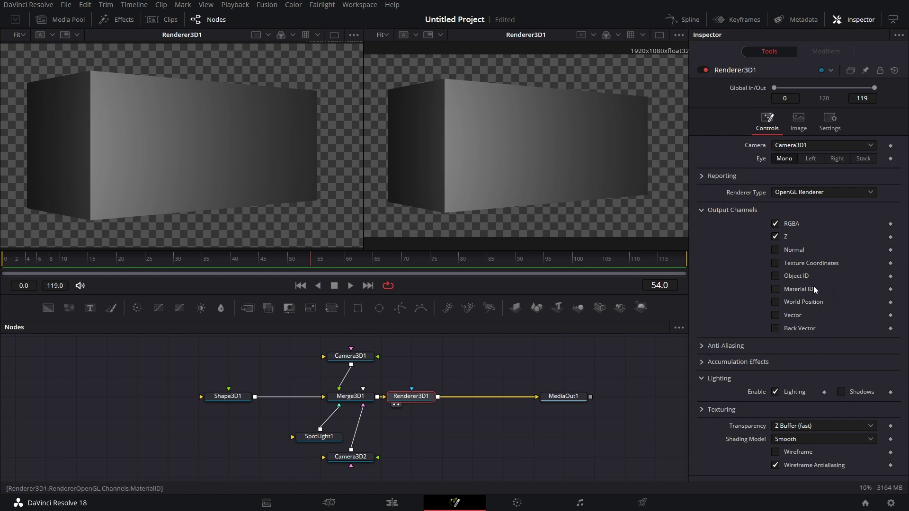
Step: On Renderer3D1, untick Z, enable Motion Blur in Settings, and tick the Vector channel
{"action": "left_click", "coordinate": [776, 237]}
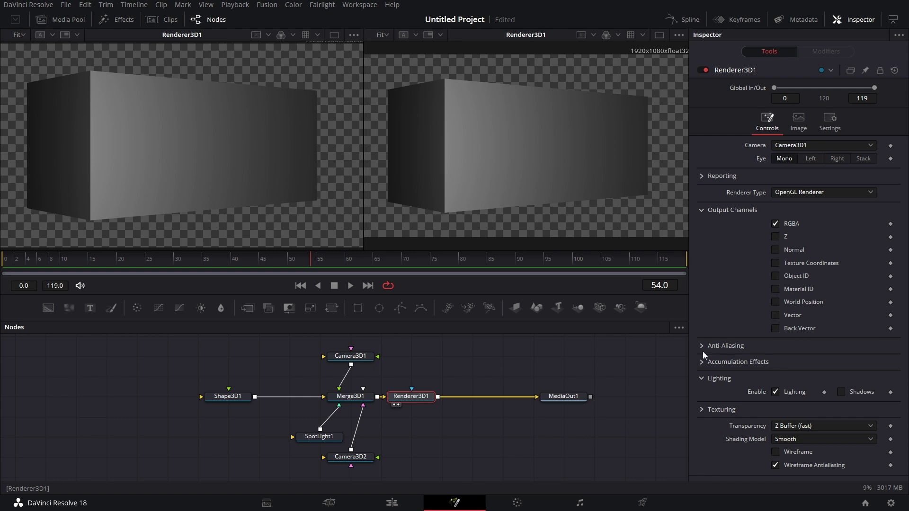
{"action": "left_click", "coordinate": [836, 124]}
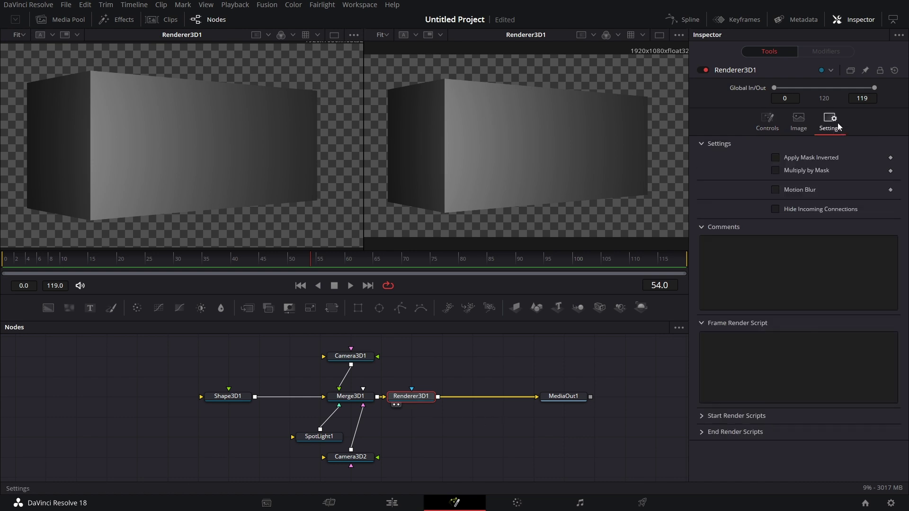
{"action": "left_click", "coordinate": [775, 189]}
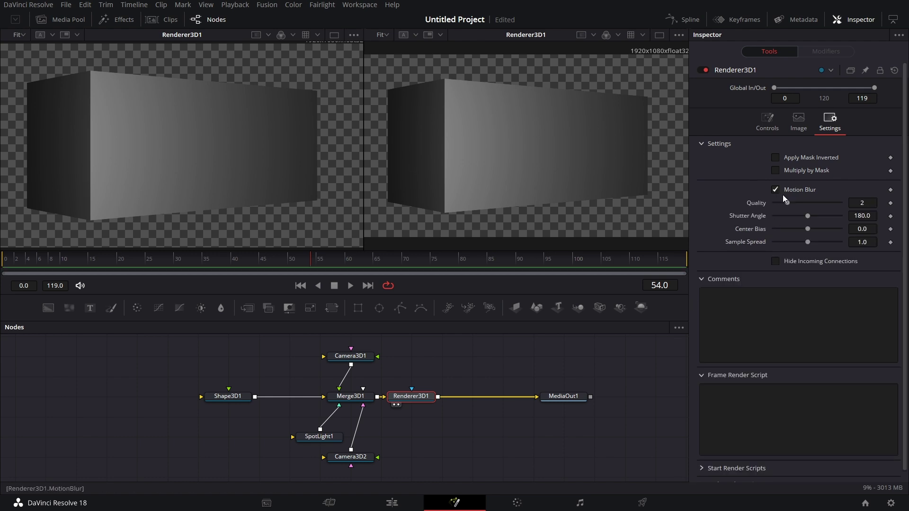
{"action": "left_click", "coordinate": [775, 126]}
{"action": "left_click", "coordinate": [775, 315]}
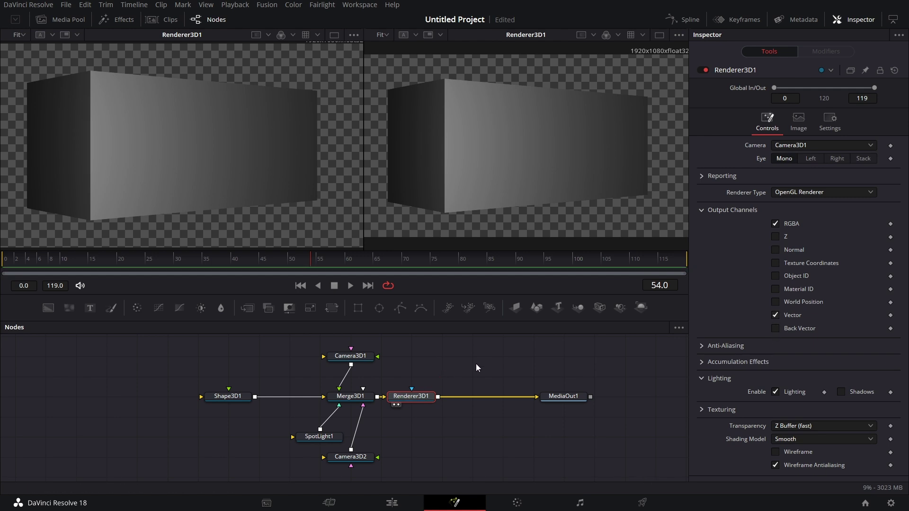
{"action": "key", "text": "shift+space"}
{"action": "type", "text": "vect"}
{"action": "key", "text": "Return"}
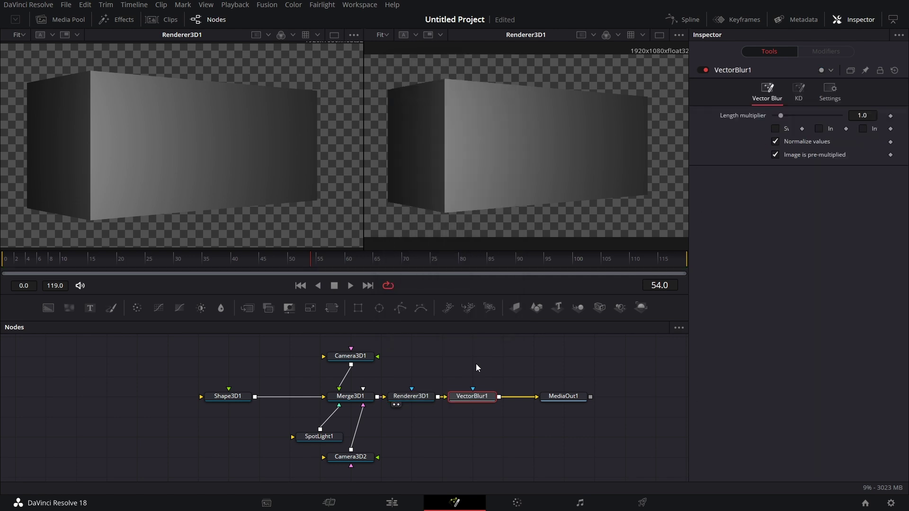
{"action": "mouse_move", "coordinate": [475, 396]}
{"action": "left_mouse_down"}
{"action": "mouse_move", "coordinate": [476, 355]}
{"action": "mouse_move", "coordinate": [489, 399]}
{"action": "left_mouse_up"}
{"action": "key", "text": "Delete"}
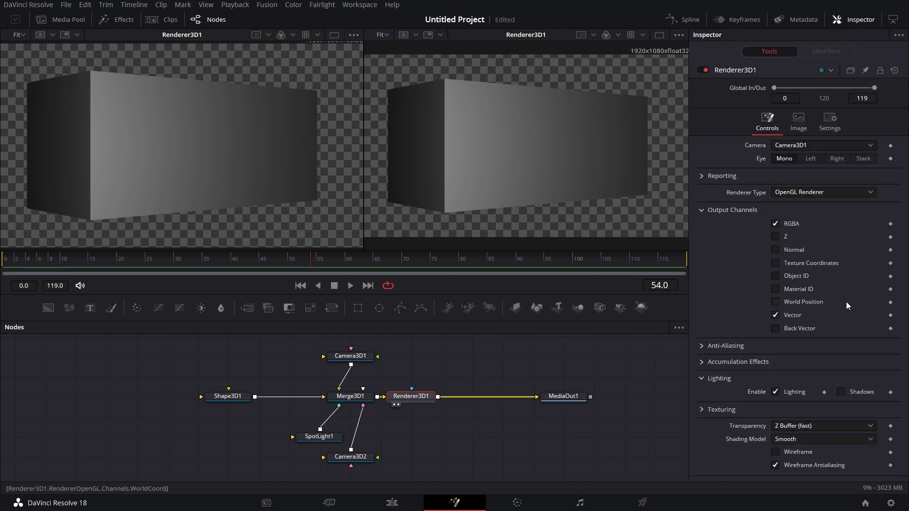
{"action": "left_click", "coordinate": [799, 122]}
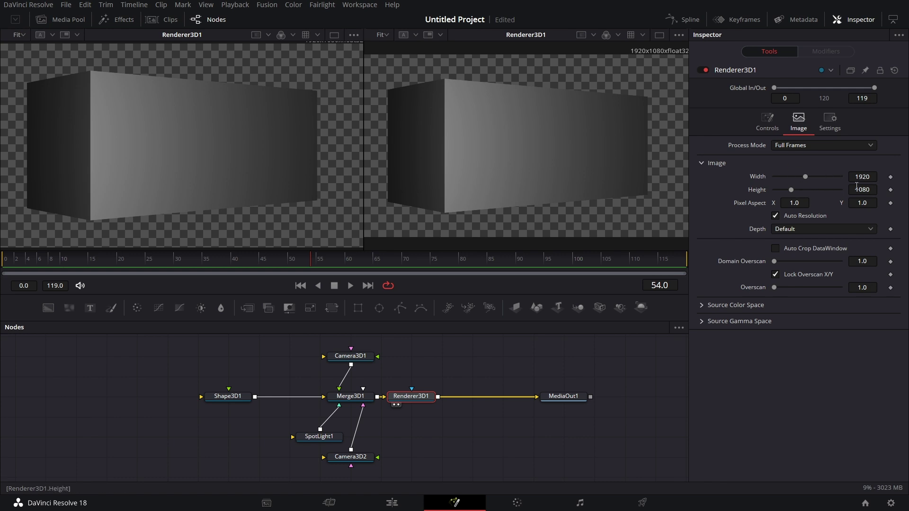
{"action": "left_click", "coordinate": [811, 230]}
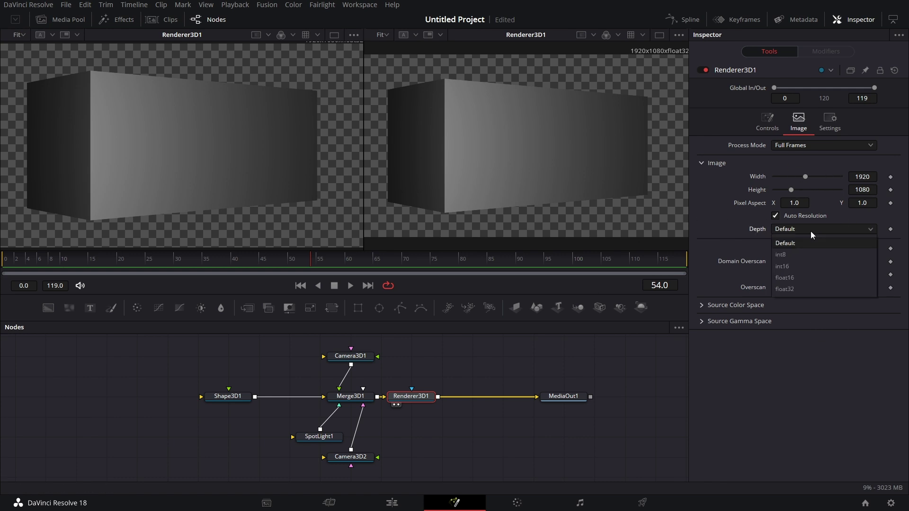
{"action": "left_click", "coordinate": [816, 391]}
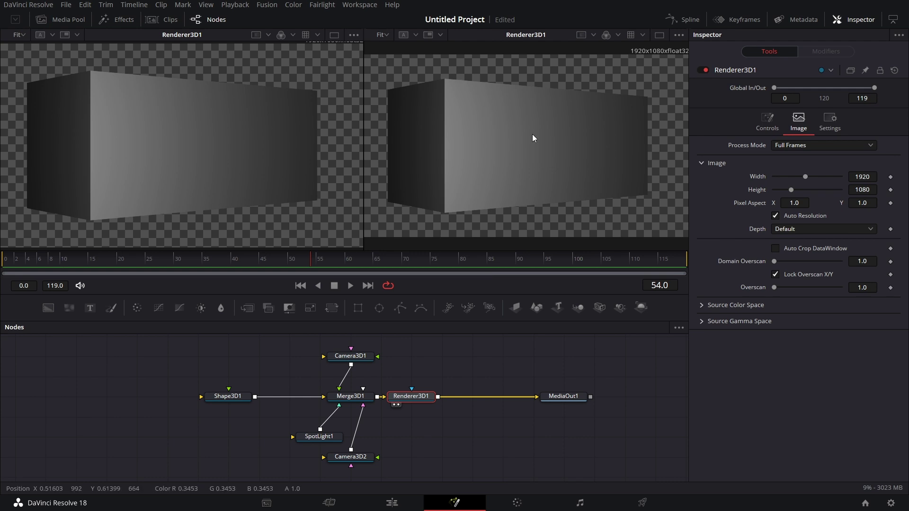
{"action": "left_click", "coordinate": [835, 229]}
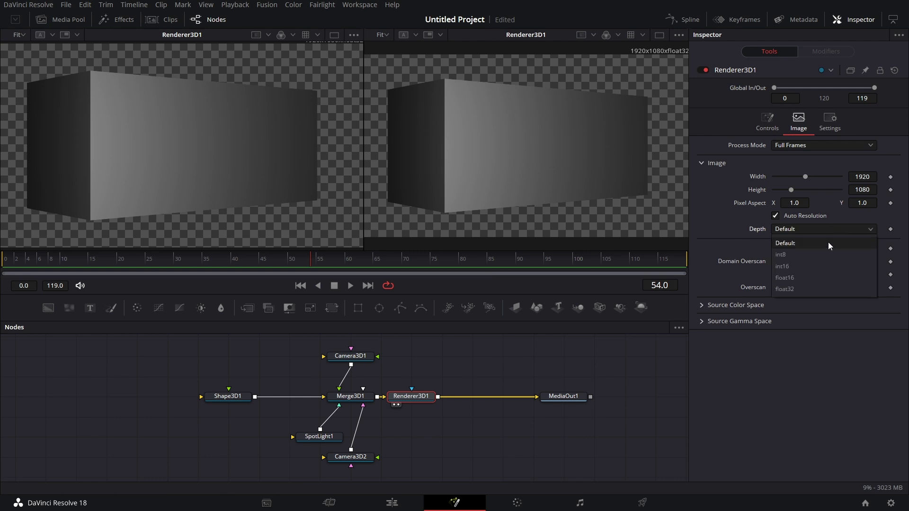
{"action": "left_click", "coordinate": [679, 383]}
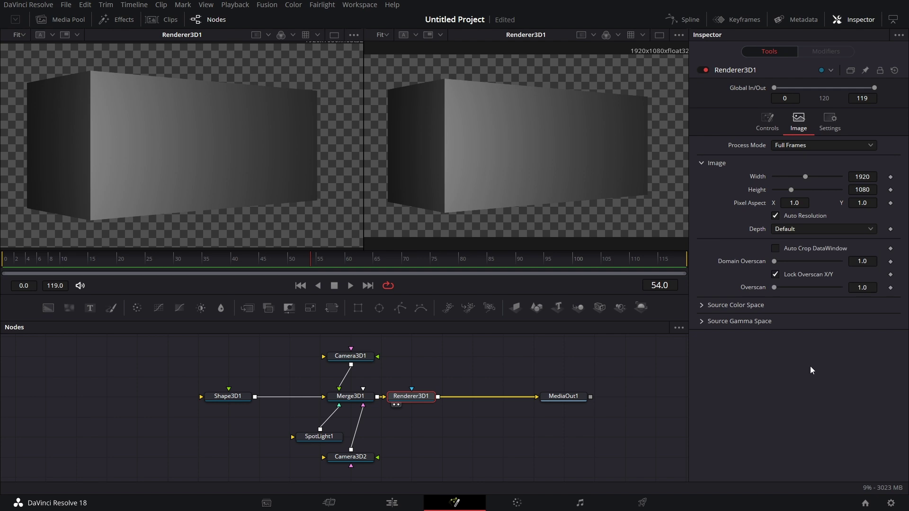
{"action": "left_click", "coordinate": [416, 398]}
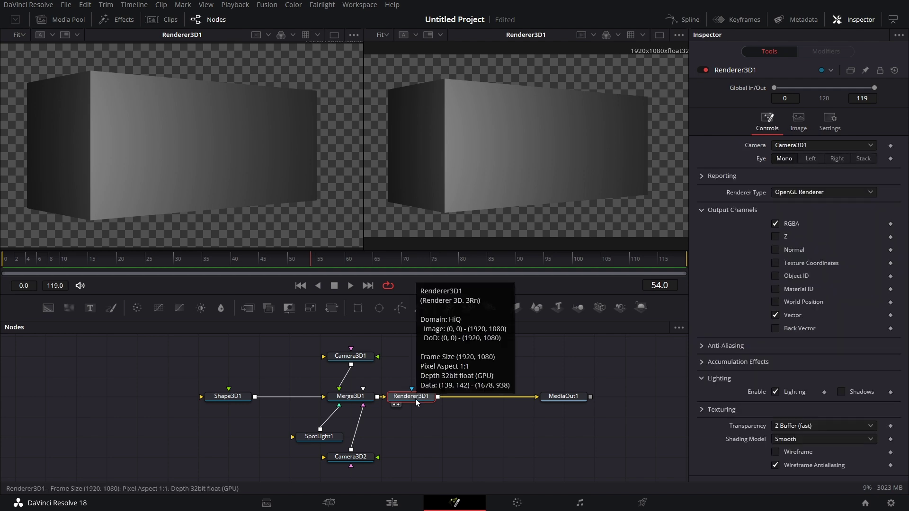